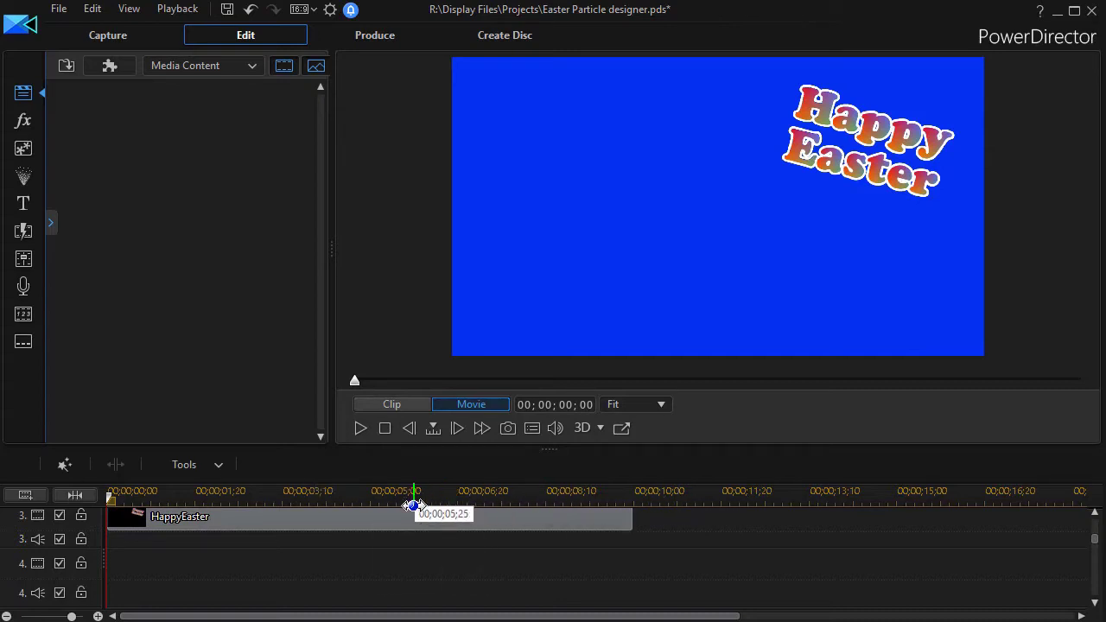
- Move the playhead to 00;00;05;25, where the grass-and-fence scene with the Happy Easter title shows
click(414, 497)
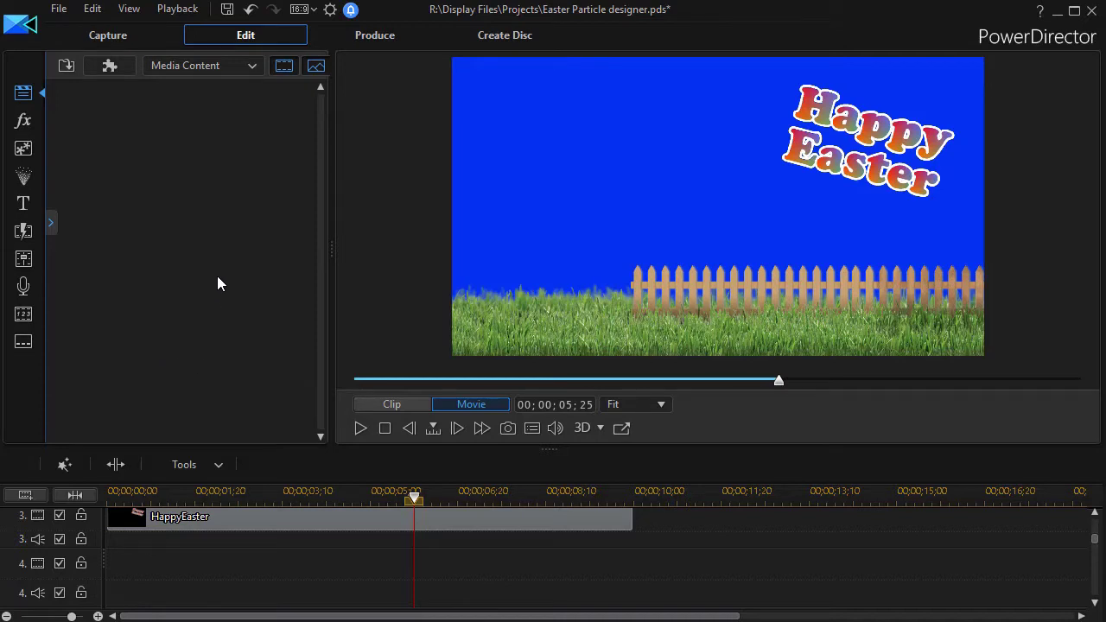
- In the Particle Room, start a new particle object that uses the Egg image as its particle
click(23, 177)
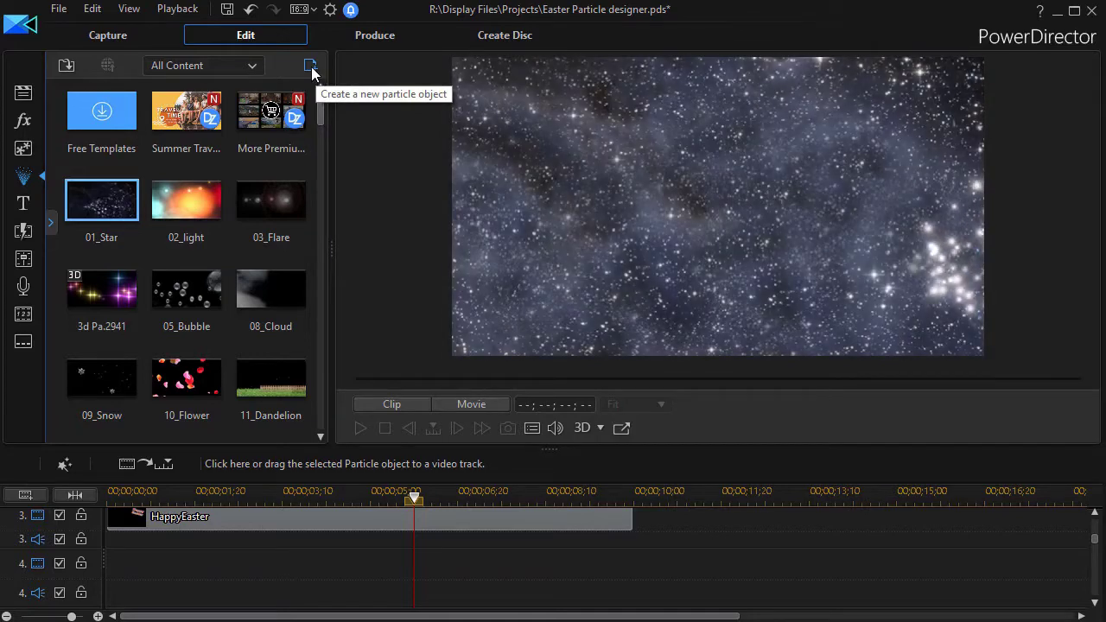
click(311, 67)
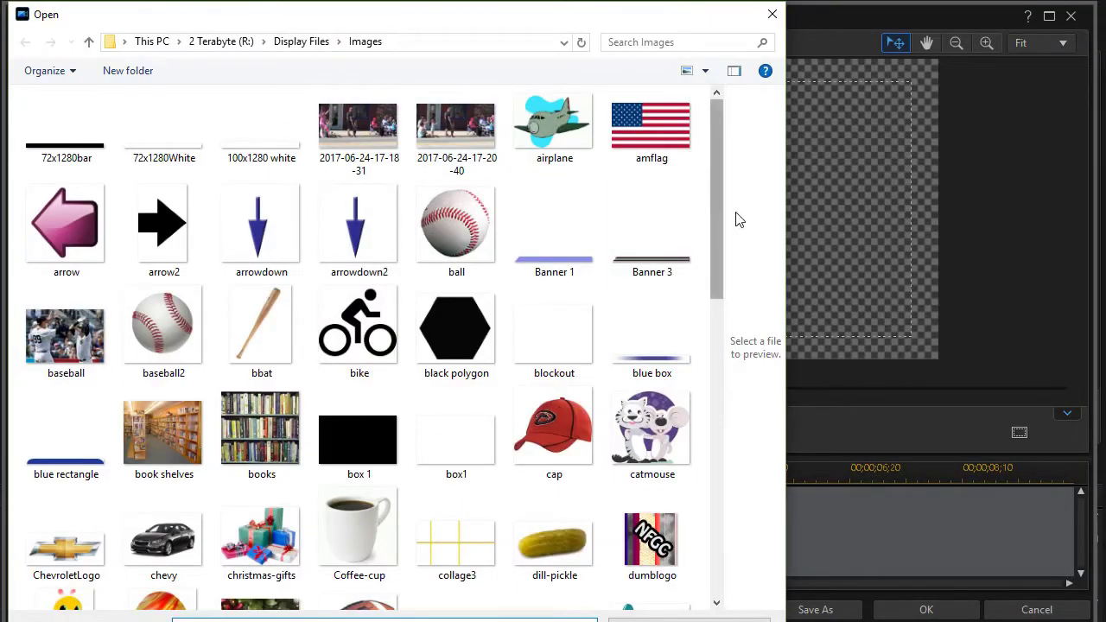
drag(715, 190, 708, 297)
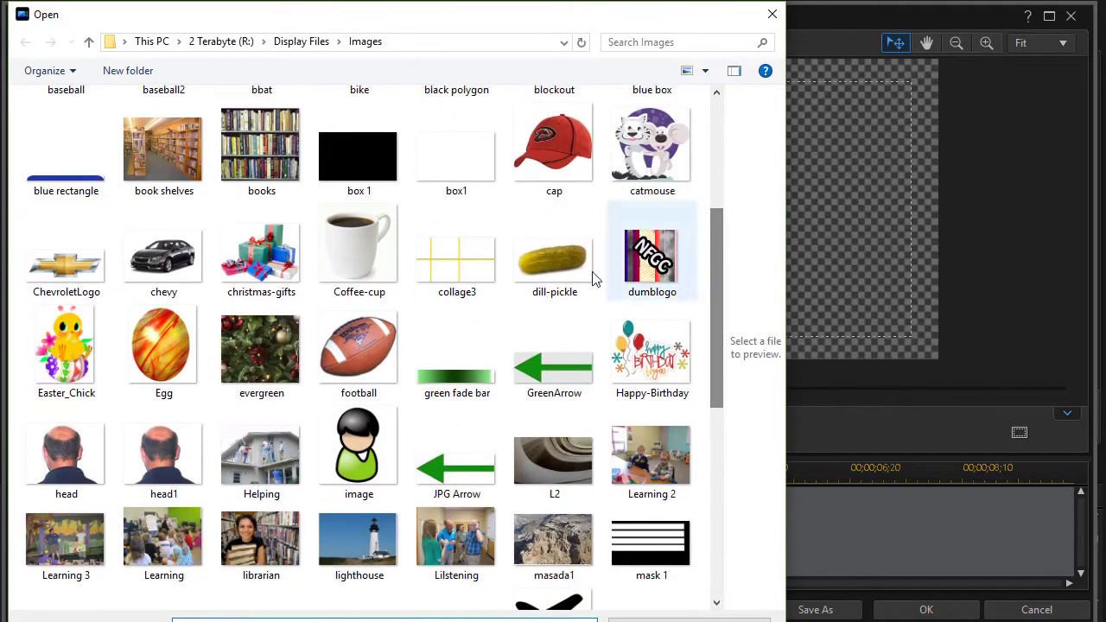
double_click(172, 357)
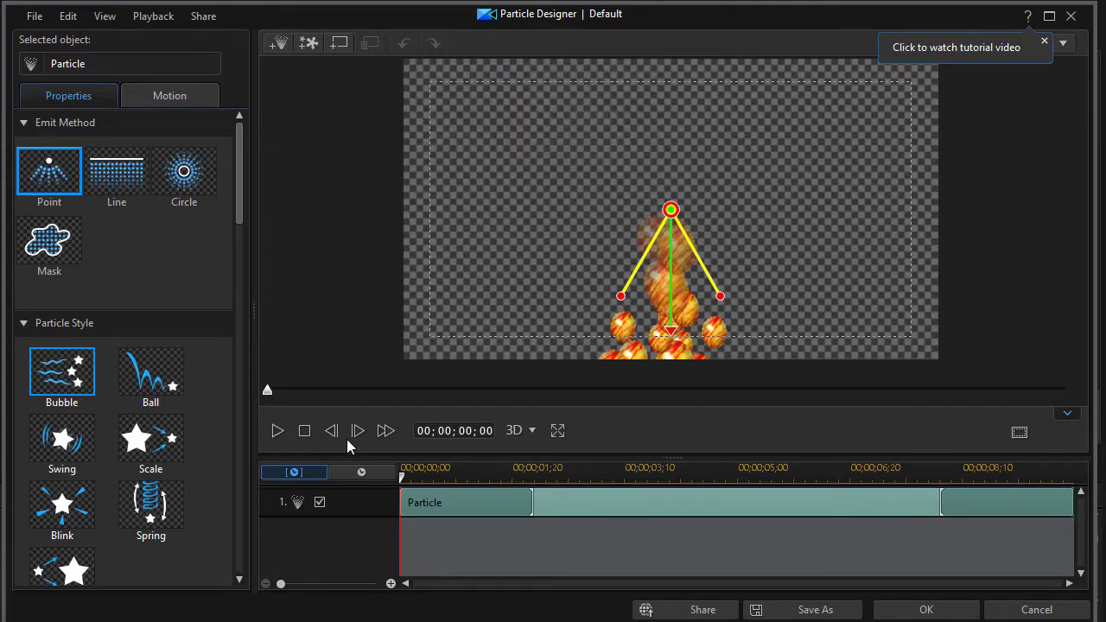
click(277, 429)
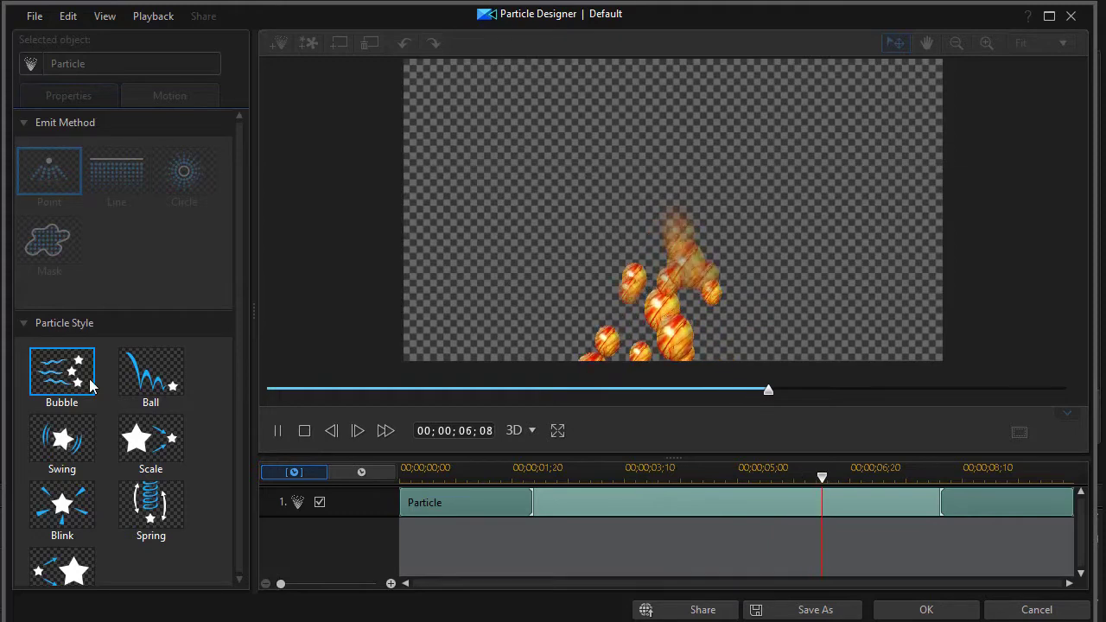
click(277, 432)
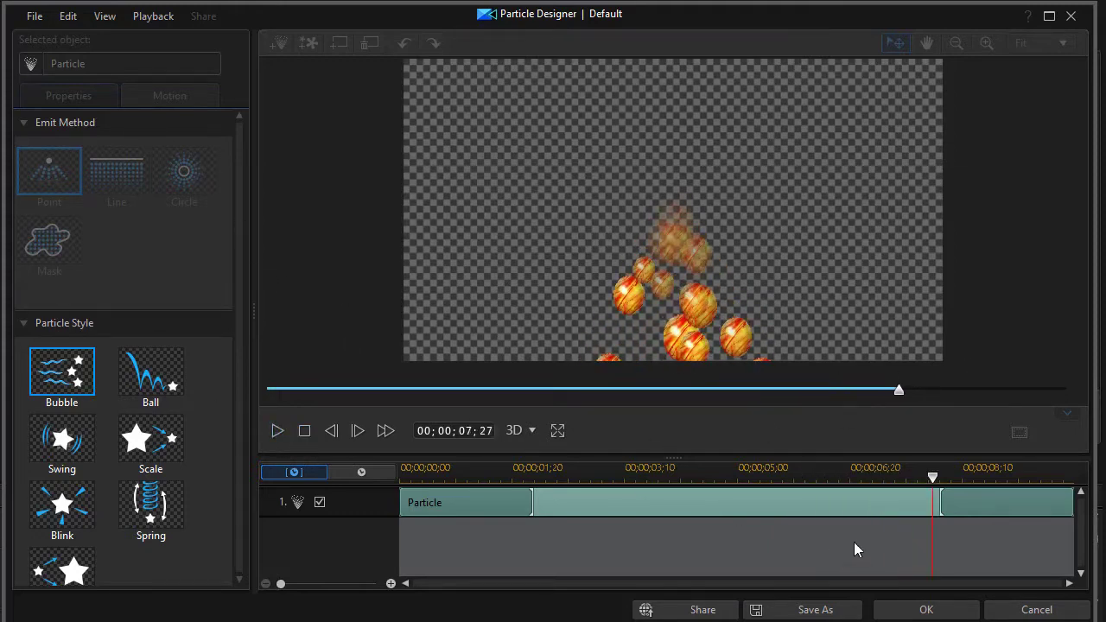
click(305, 431)
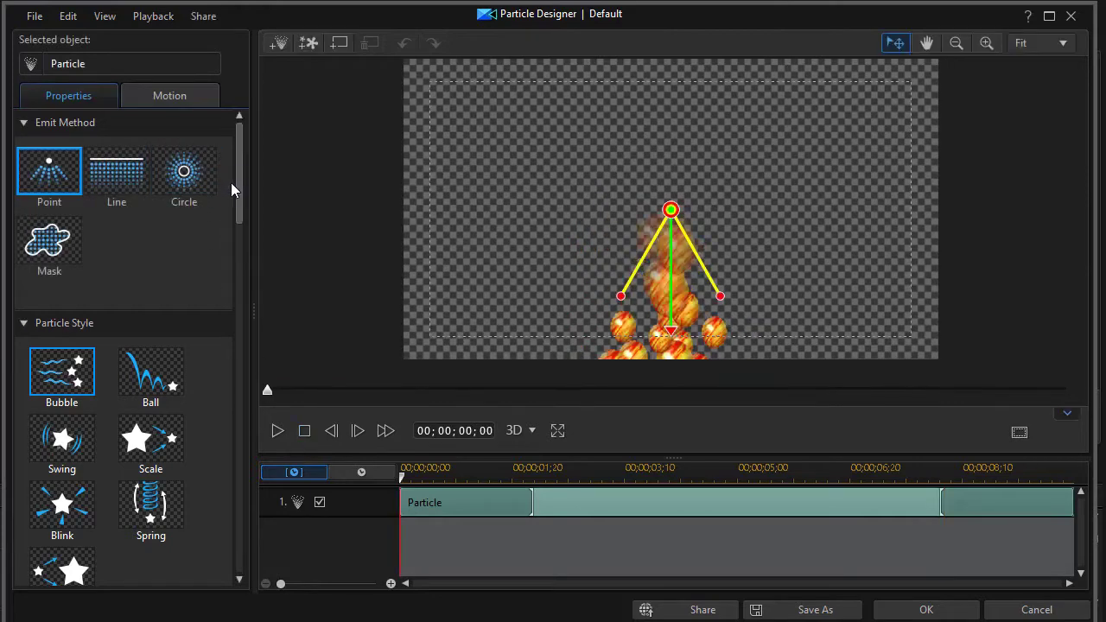
- Disable fade-in and fade-out for the egg particle
drag(236, 195, 233, 549)
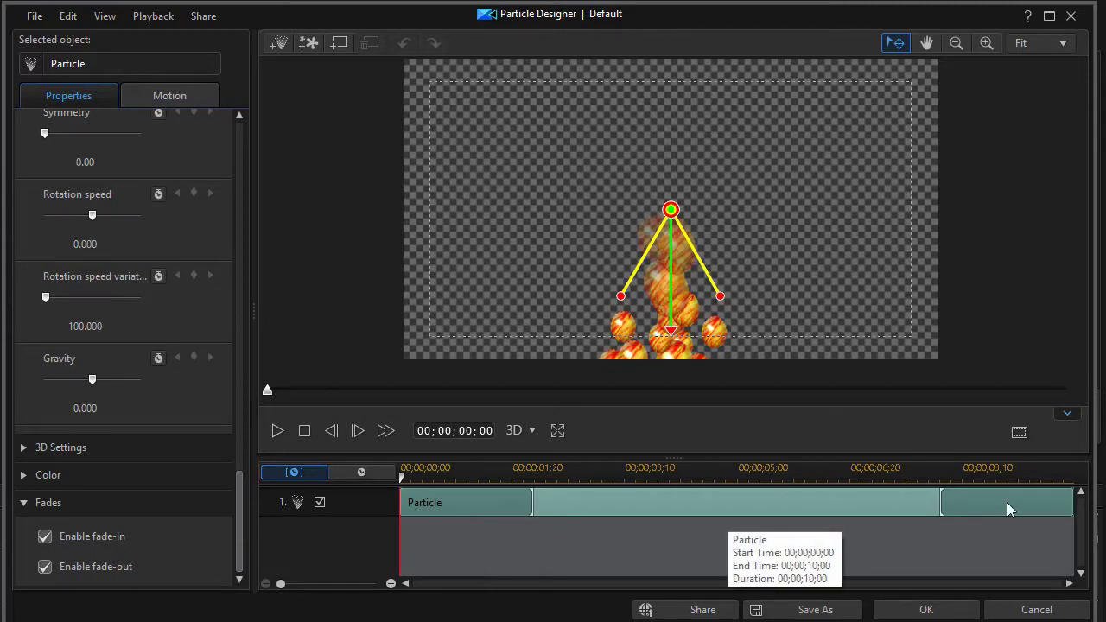
click(45, 536)
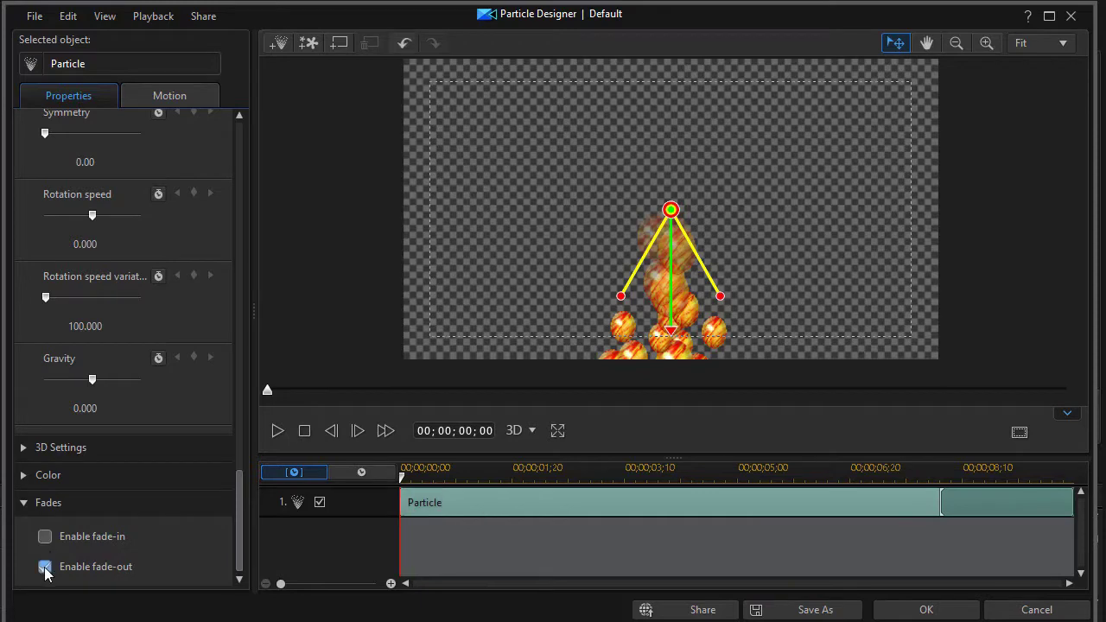
click(45, 567)
- Set the egg particle's Max count to 7 and Life to 44091
drag(242, 516, 272, 254)
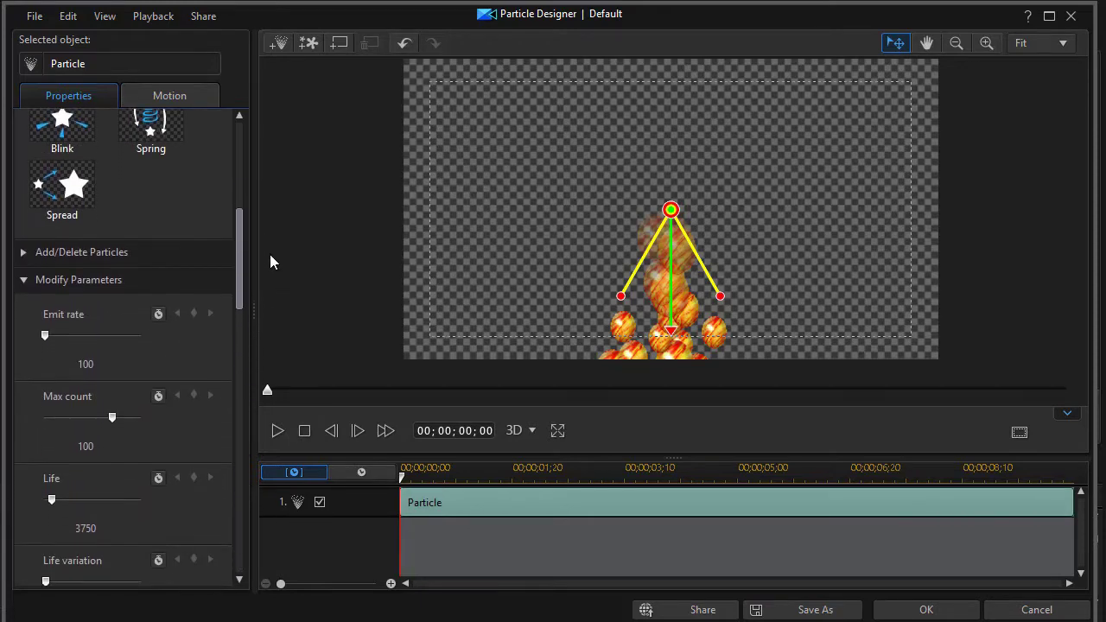
drag(113, 415, 53, 420)
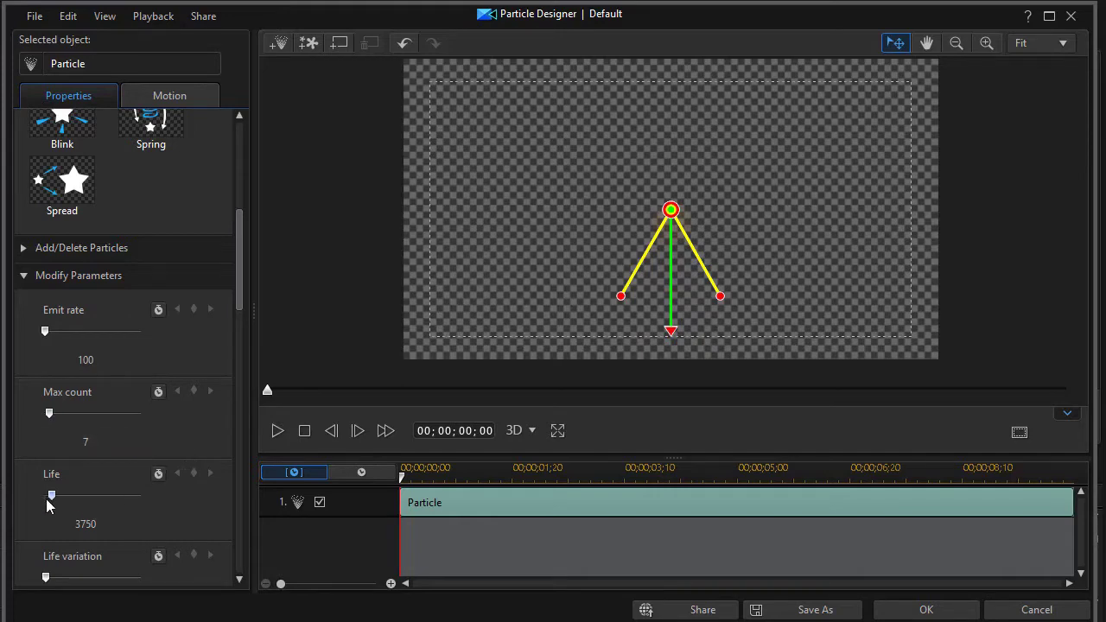
drag(49, 496, 131, 510)
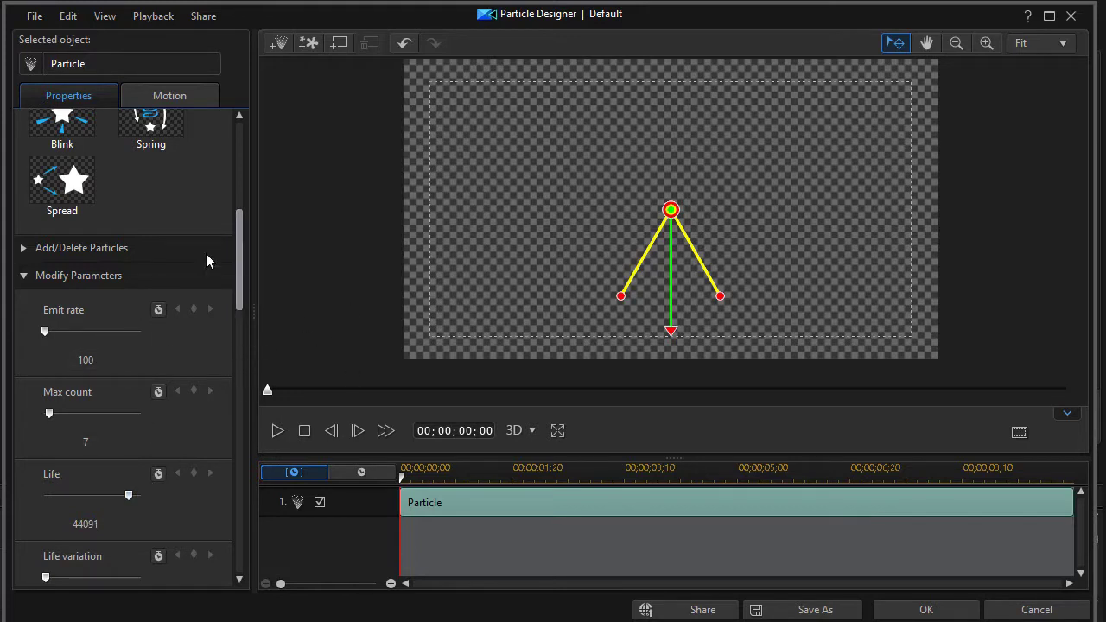
drag(238, 256, 266, 138)
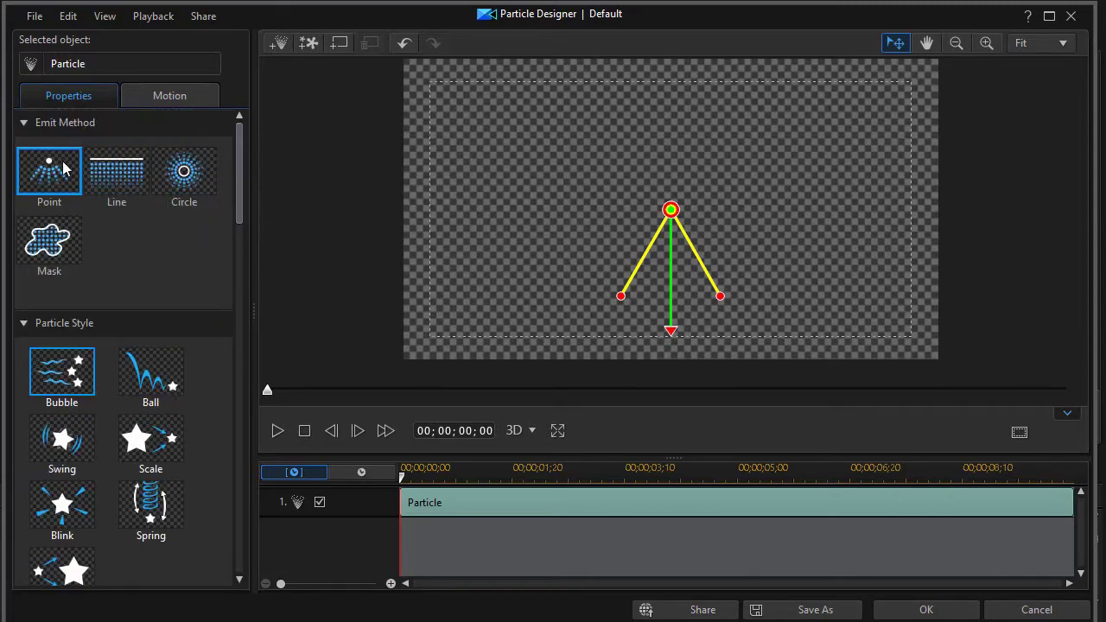
- Switch Emit Method to Line, placing a wide level emitter at the top, aimed slightly right
click(128, 179)
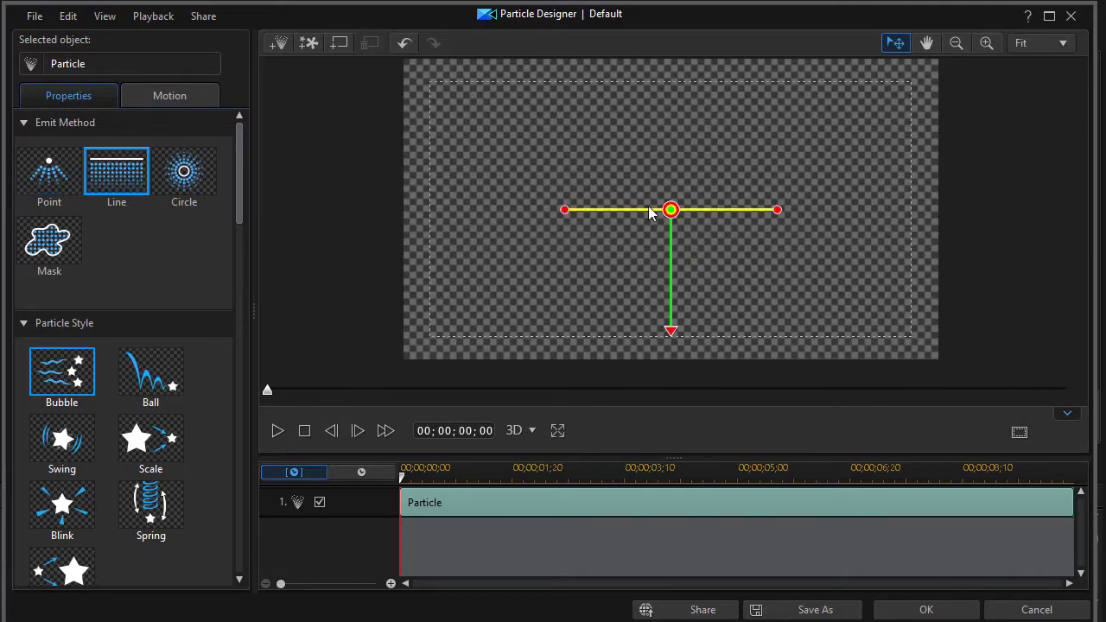
drag(671, 209, 654, 87)
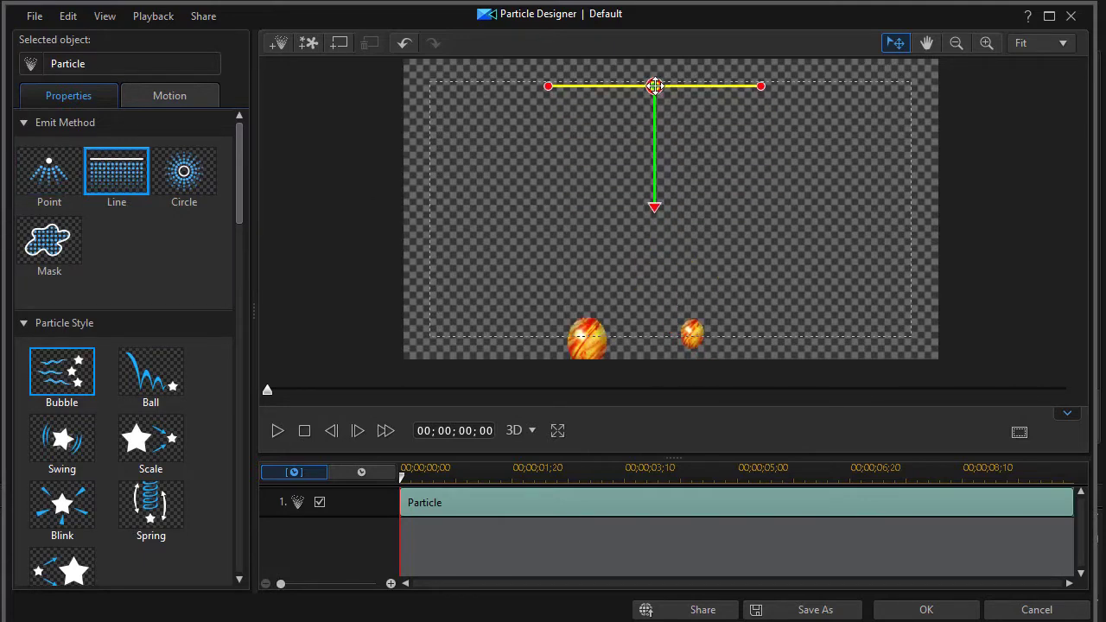
drag(547, 87, 446, 90)
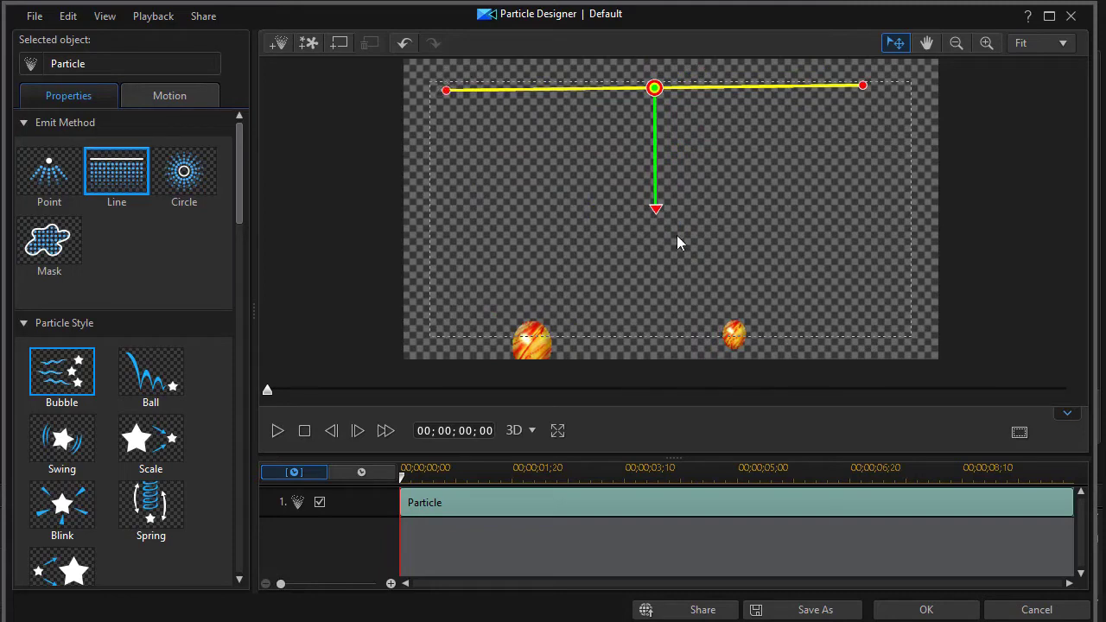
drag(864, 86, 863, 89)
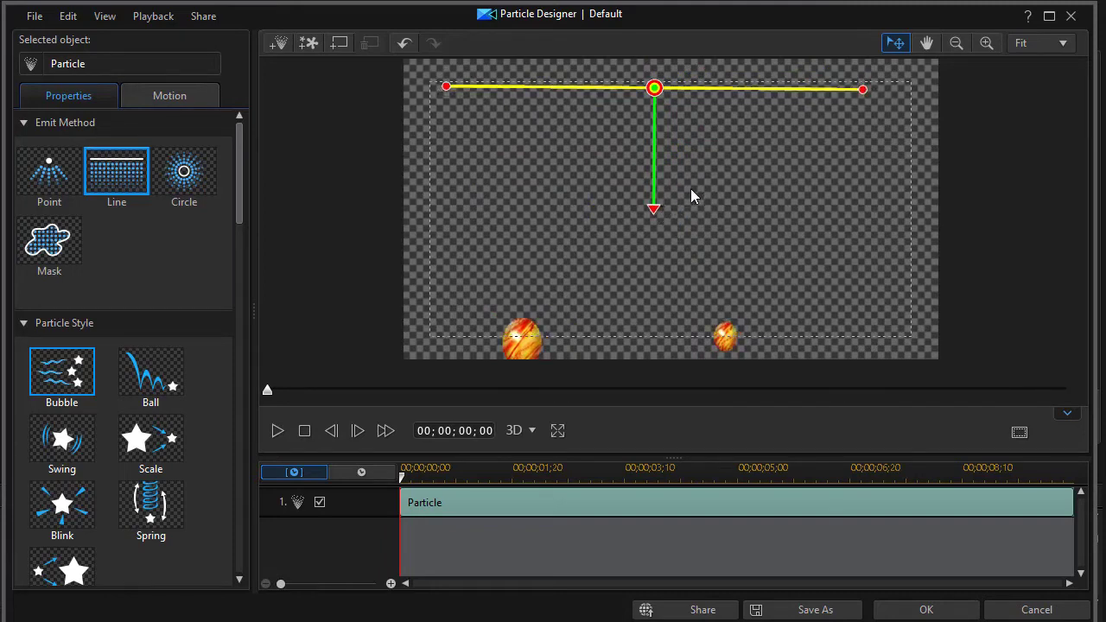
drag(655, 207, 677, 164)
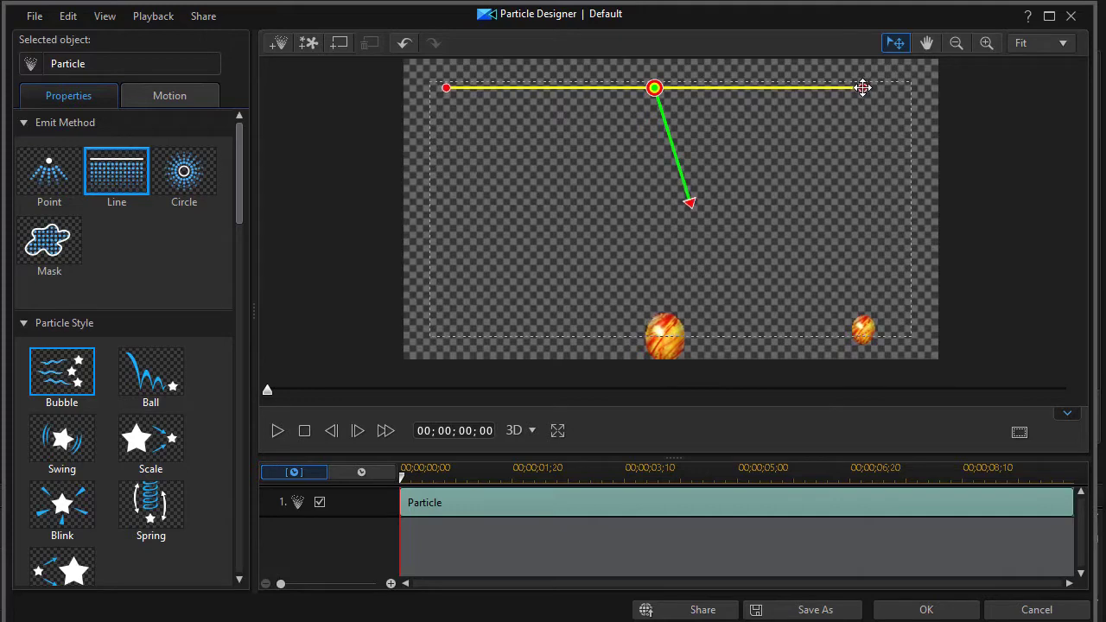
- Preview the Bubble-style eggs, then change the particle style to Ball and replay
click(277, 431)
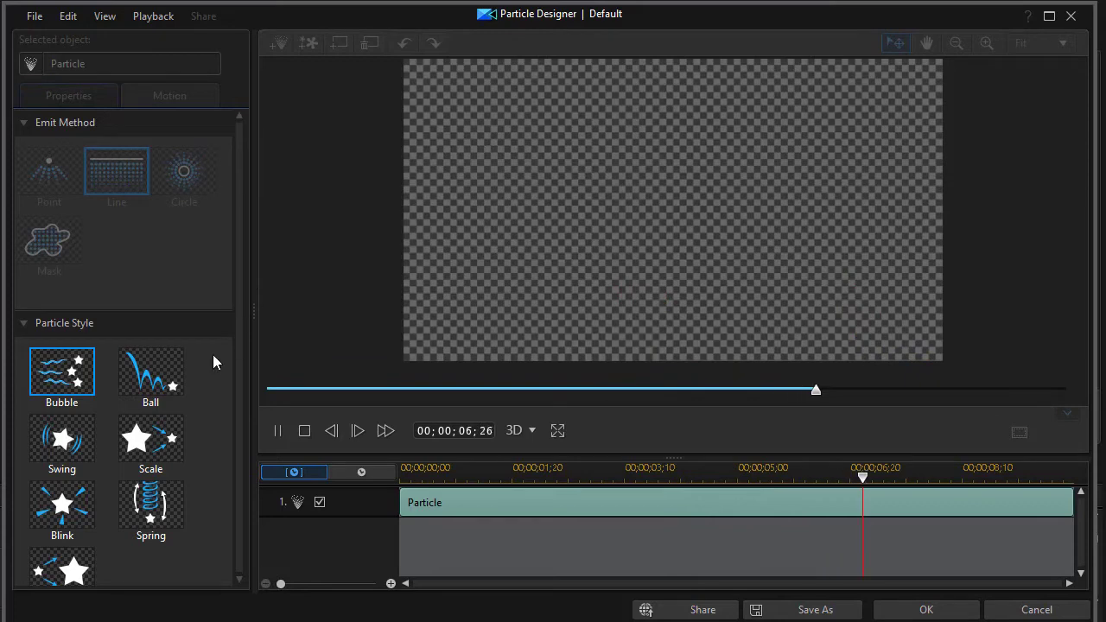
click(277, 436)
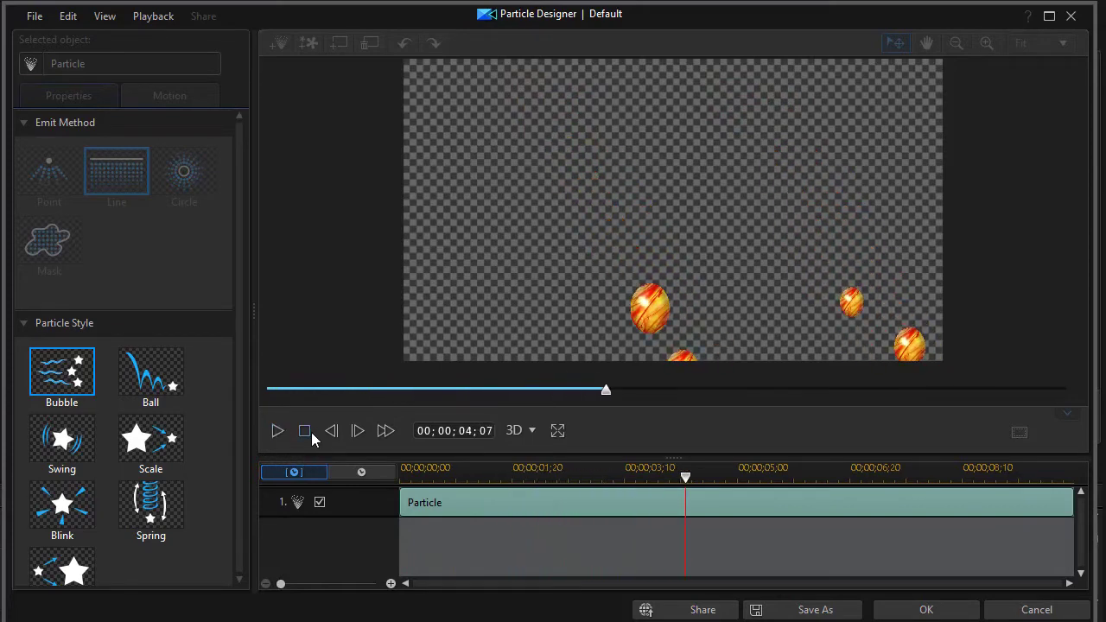
click(304, 432)
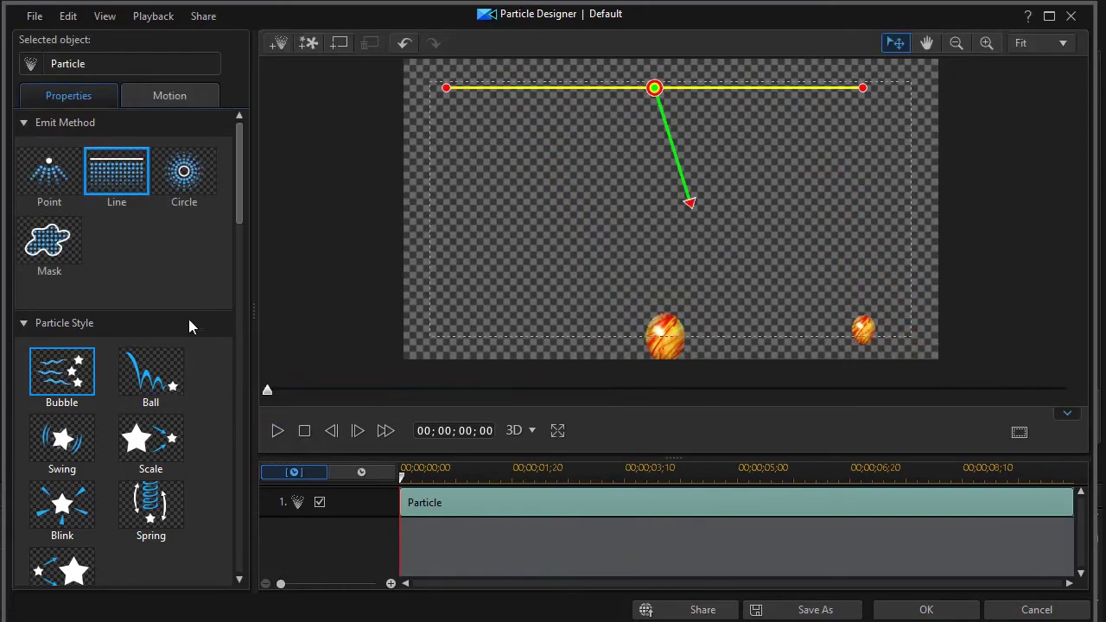
click(164, 385)
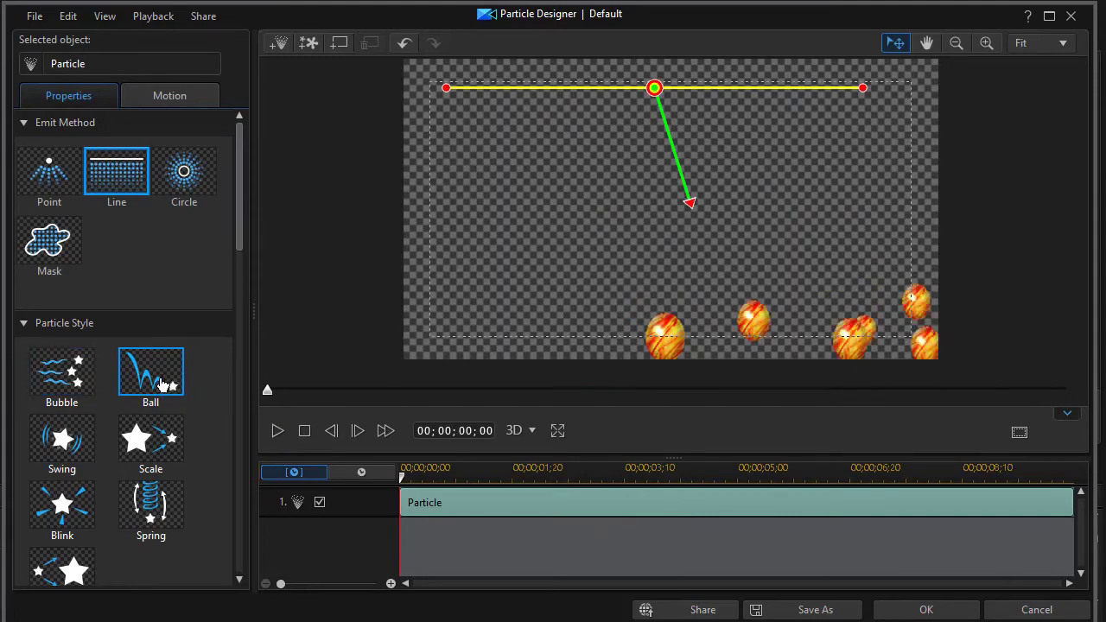
click(278, 431)
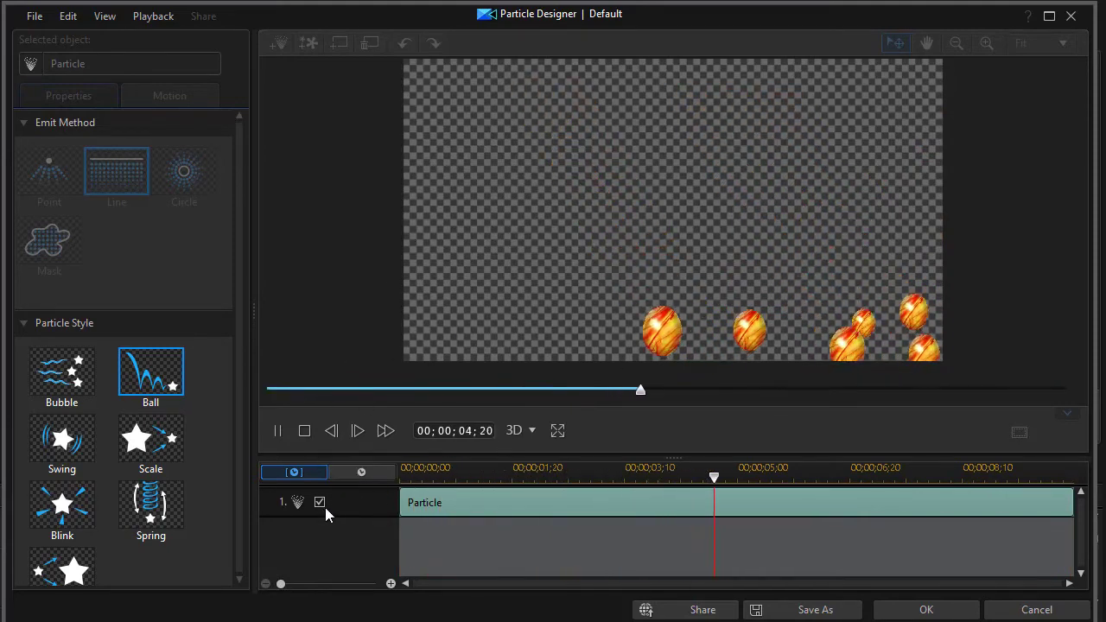
- Stop the Ball-style preview and hide the first Particle layer on track 1
click(302, 433)
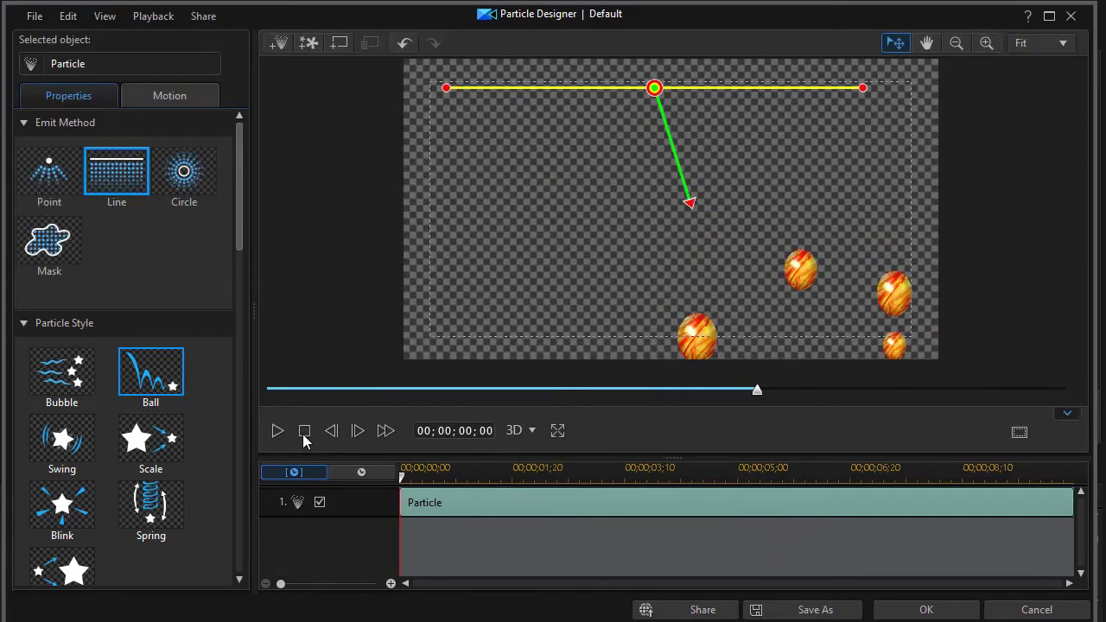
click(319, 503)
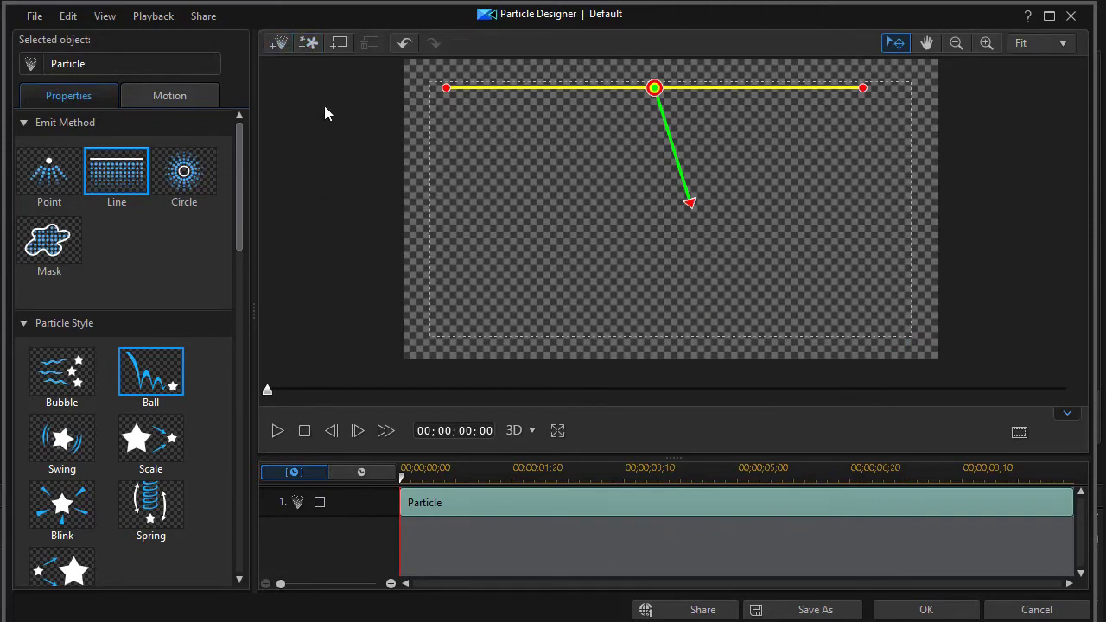
- Add Particle1 as a new particle object with the Egg image as its particle
click(283, 51)
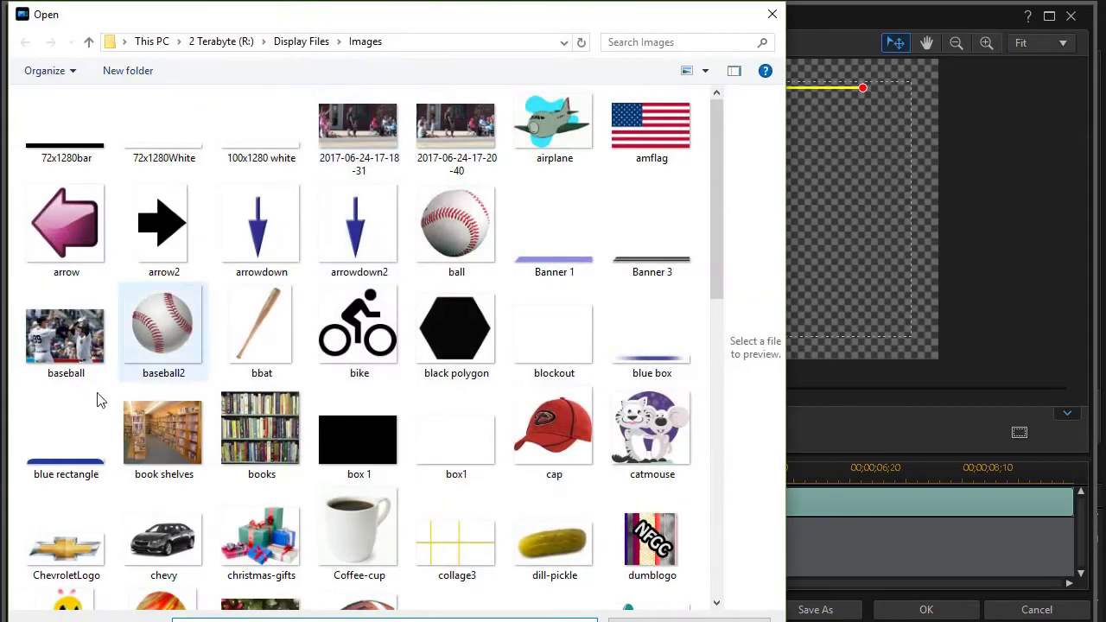
scroll(288, 442, down, 5)
scroll(178, 320, up, 5)
scroll(161, 487, down, 5)
double_click(158, 345)
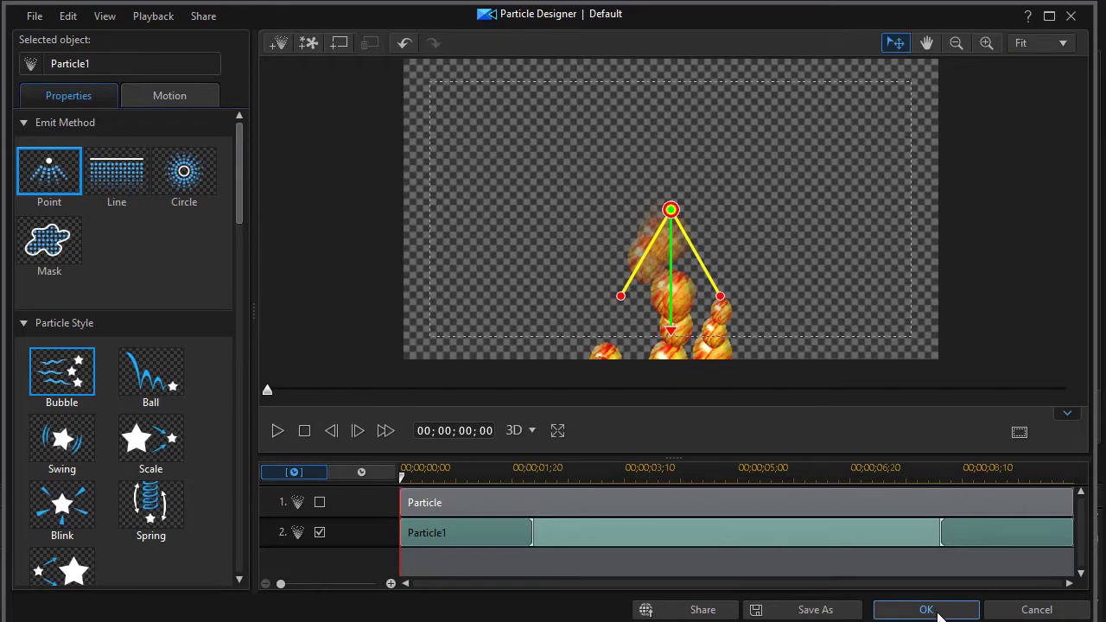
- Give Particle1 a Line emitter near the top and Spring style, then preview it
click(116, 173)
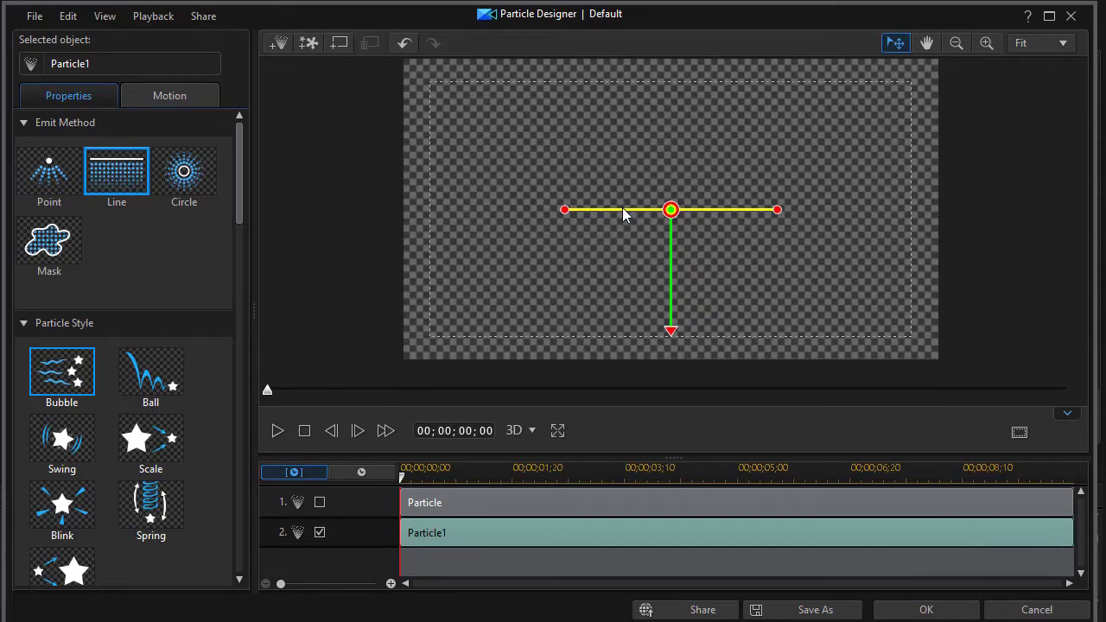
drag(671, 209, 670, 90)
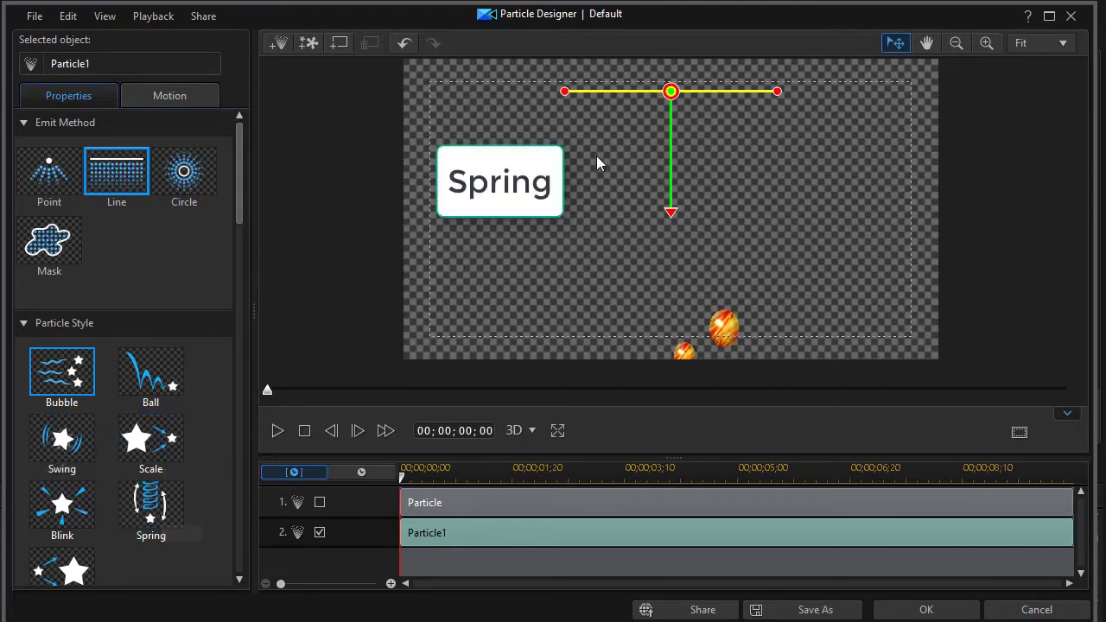
click(147, 515)
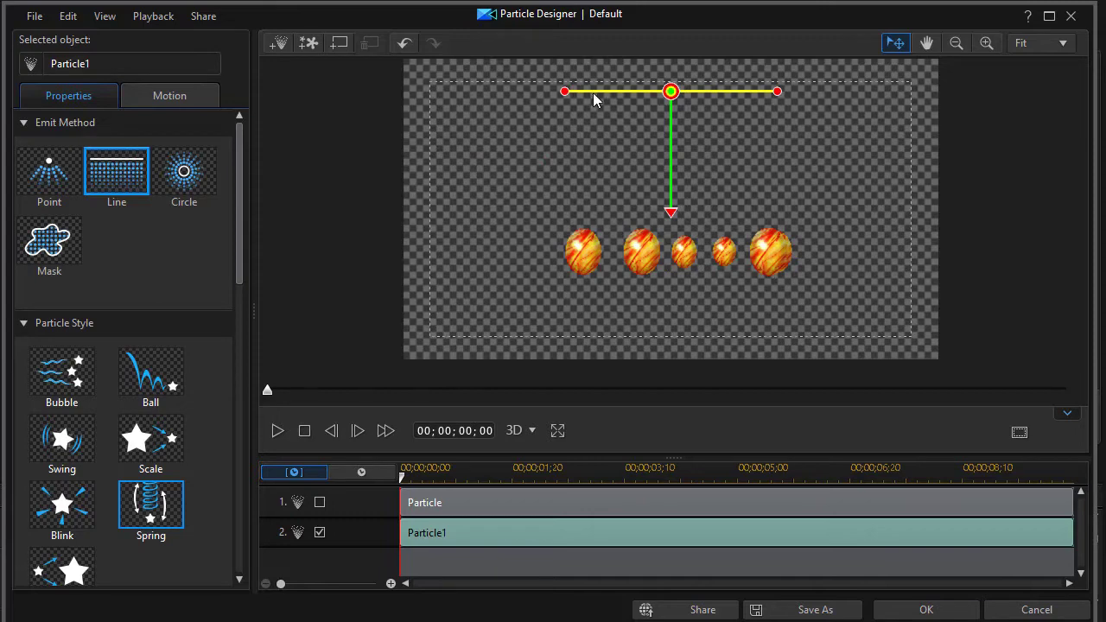
click(279, 430)
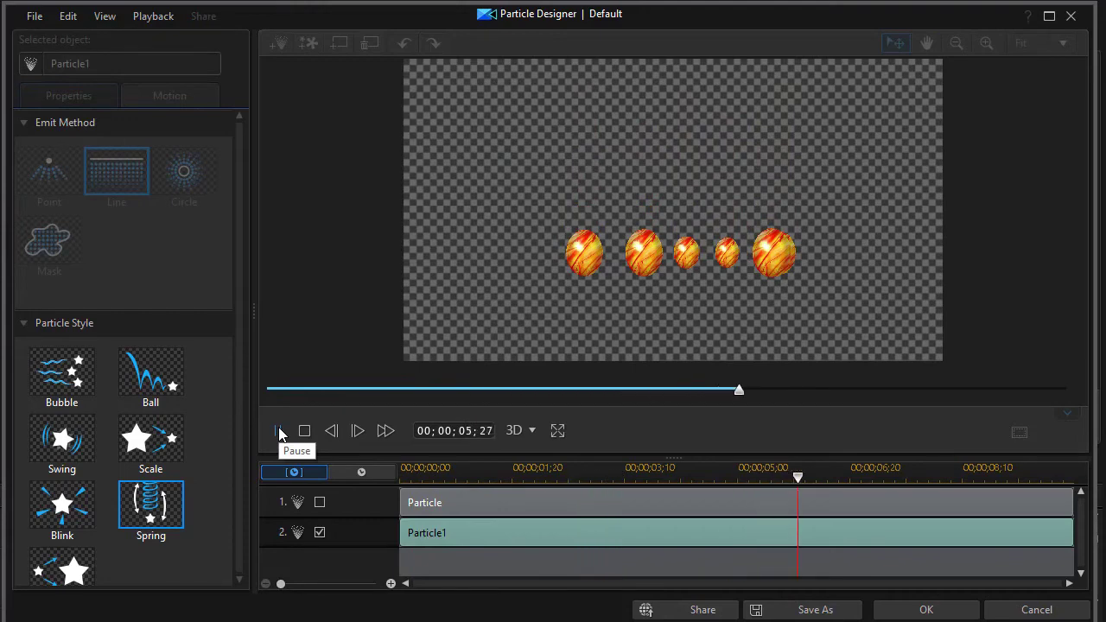
click(278, 429)
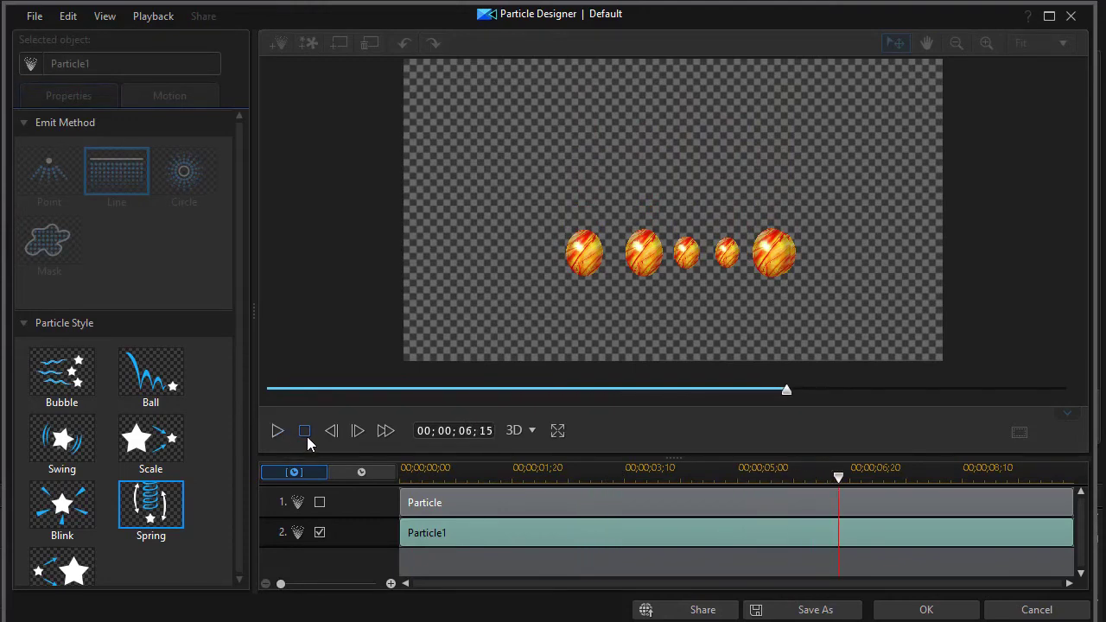
click(306, 437)
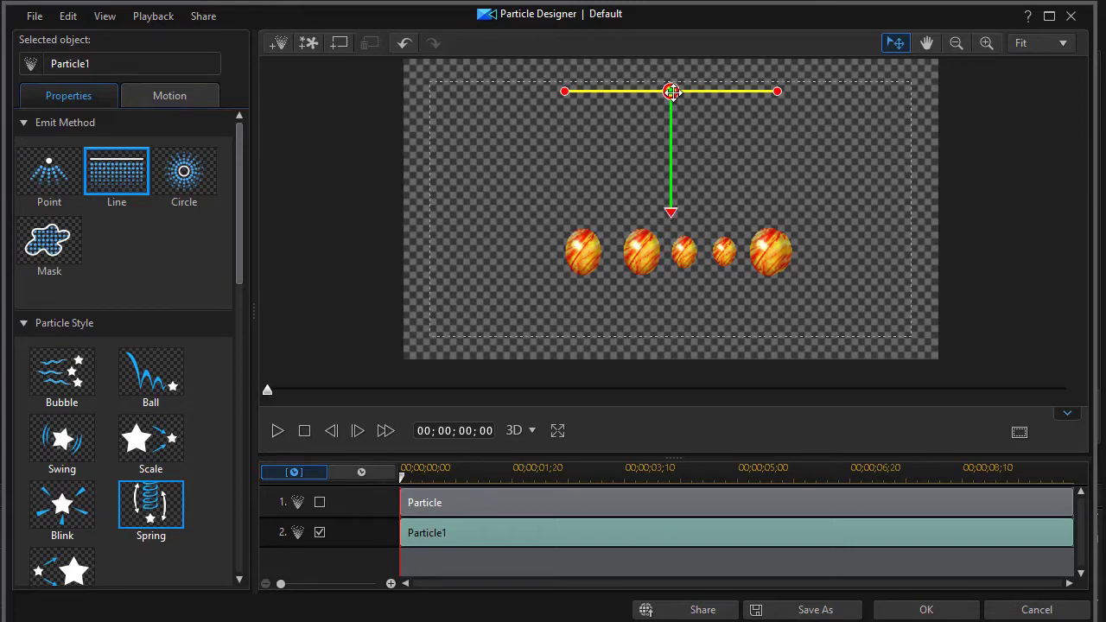
- Move Particle1's emitter line lower, stretch it wider and level, then play the preview
drag(673, 92, 657, 152)
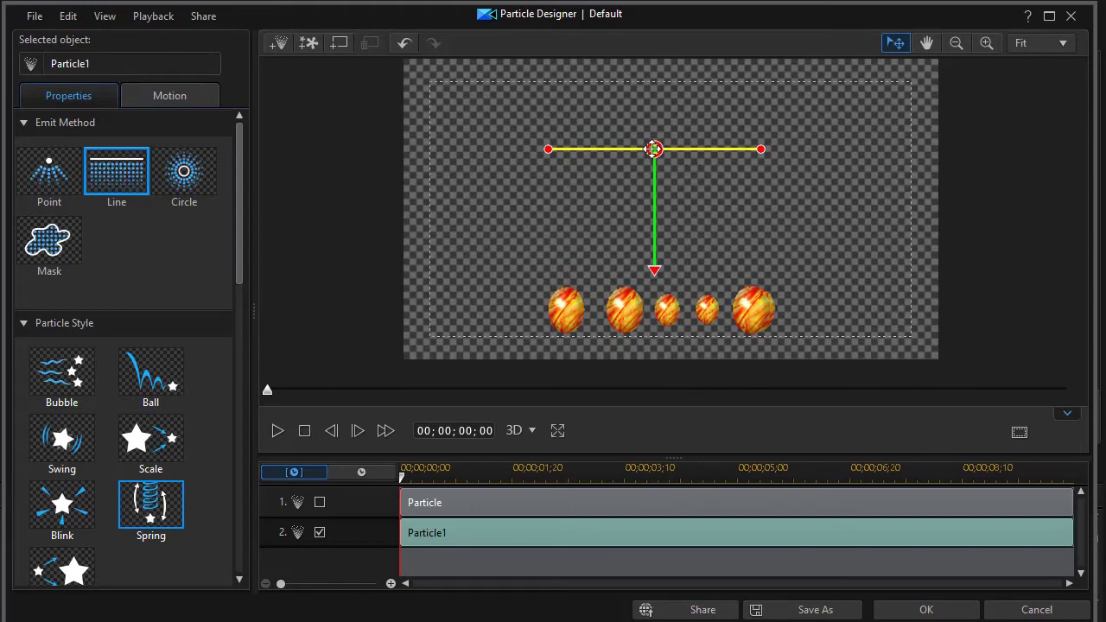
drag(761, 149, 876, 125)
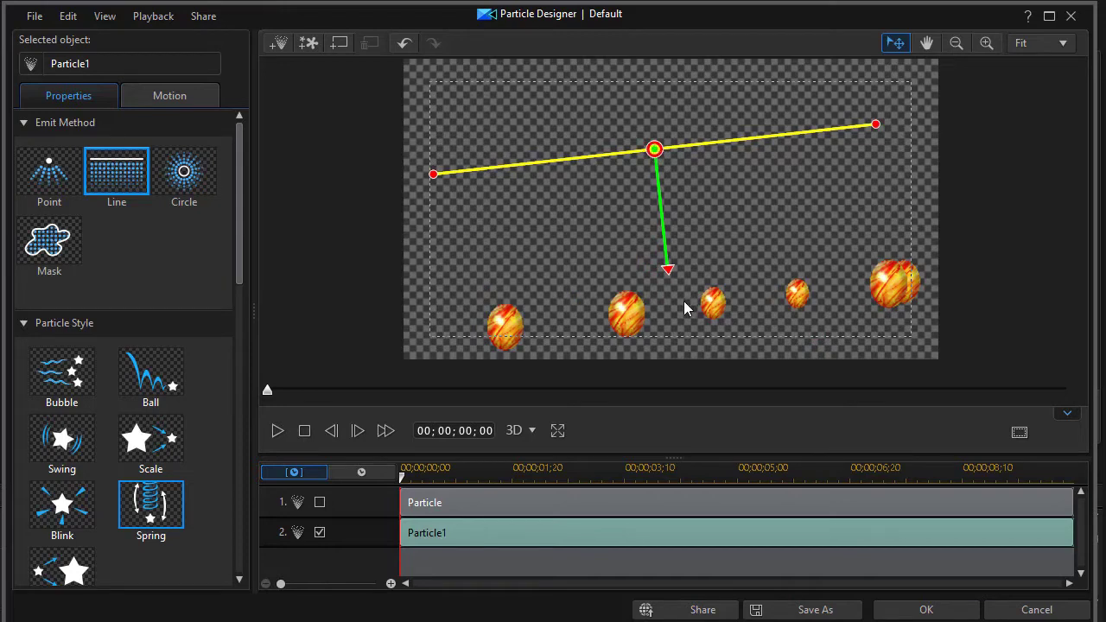
drag(877, 124, 874, 146)
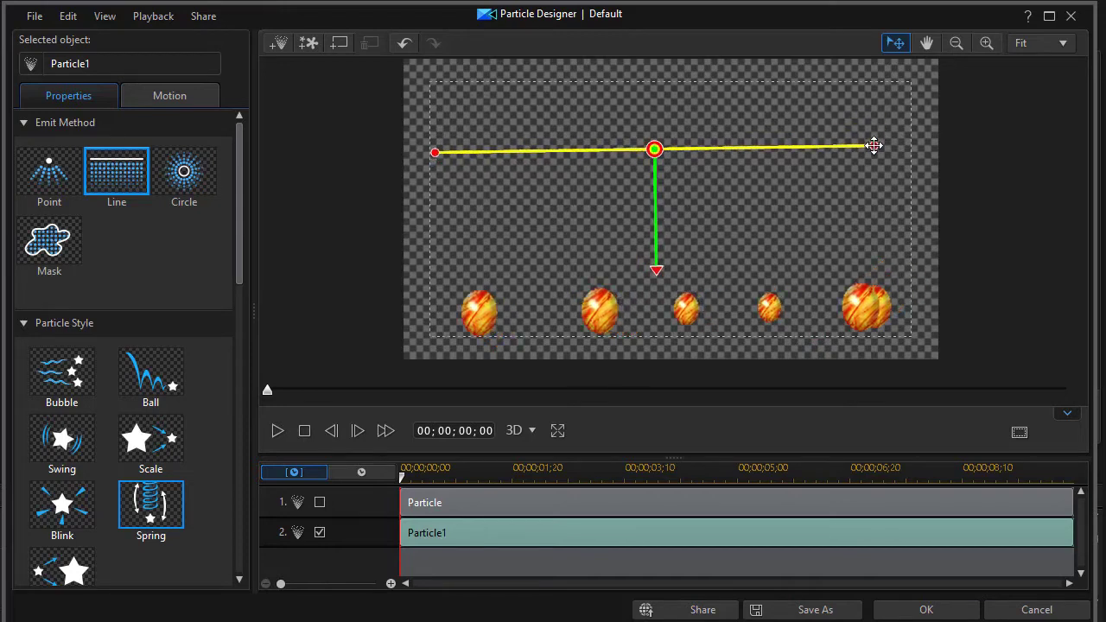
click(277, 431)
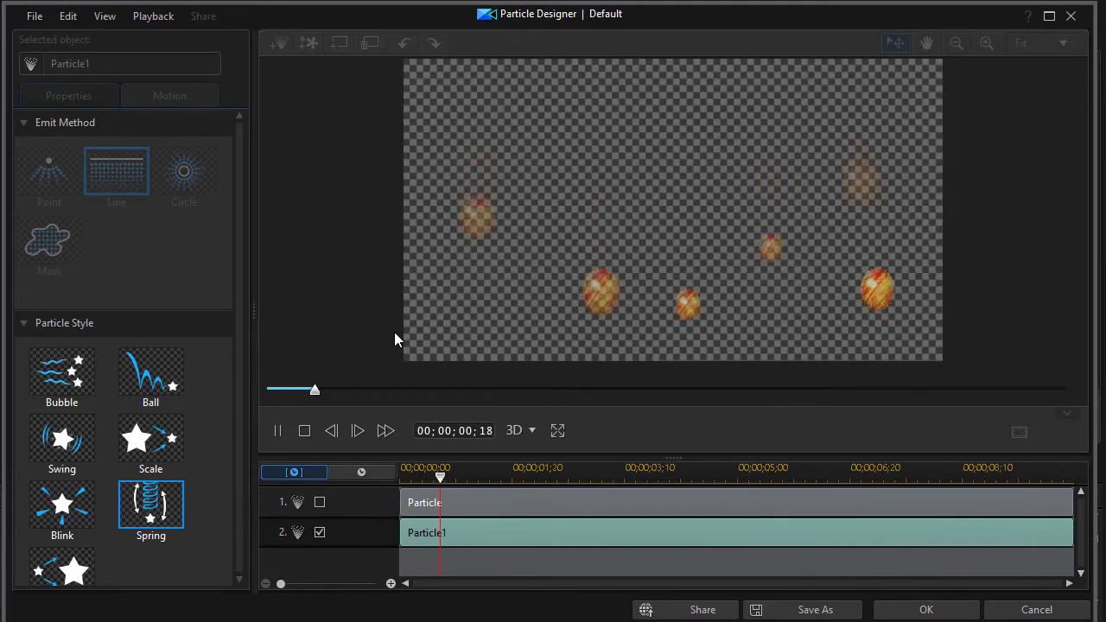
- Stop the springing-eggs preview and rewind to the start
click(305, 432)
- Give the eggs the Swing particle style and preview the swaying motion before stopping playback
click(62, 451)
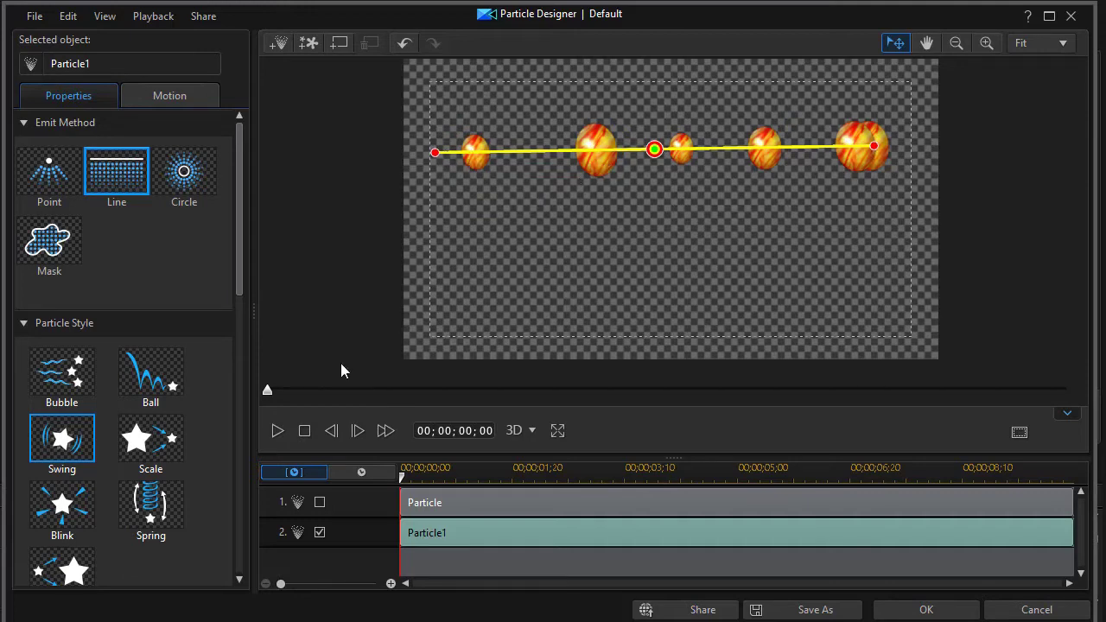
click(279, 431)
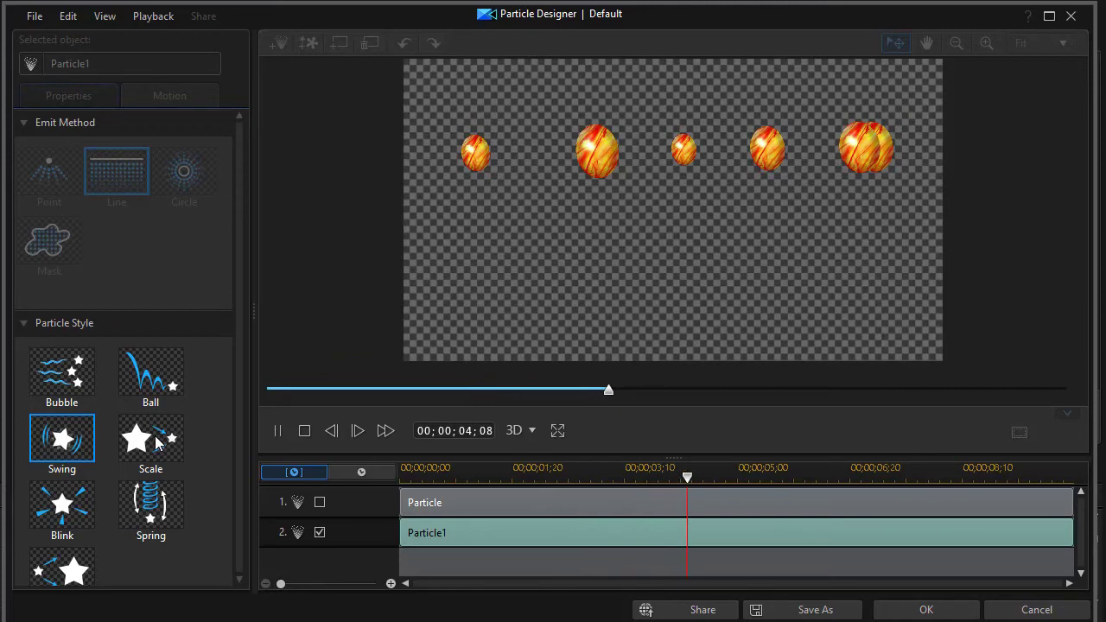
click(278, 432)
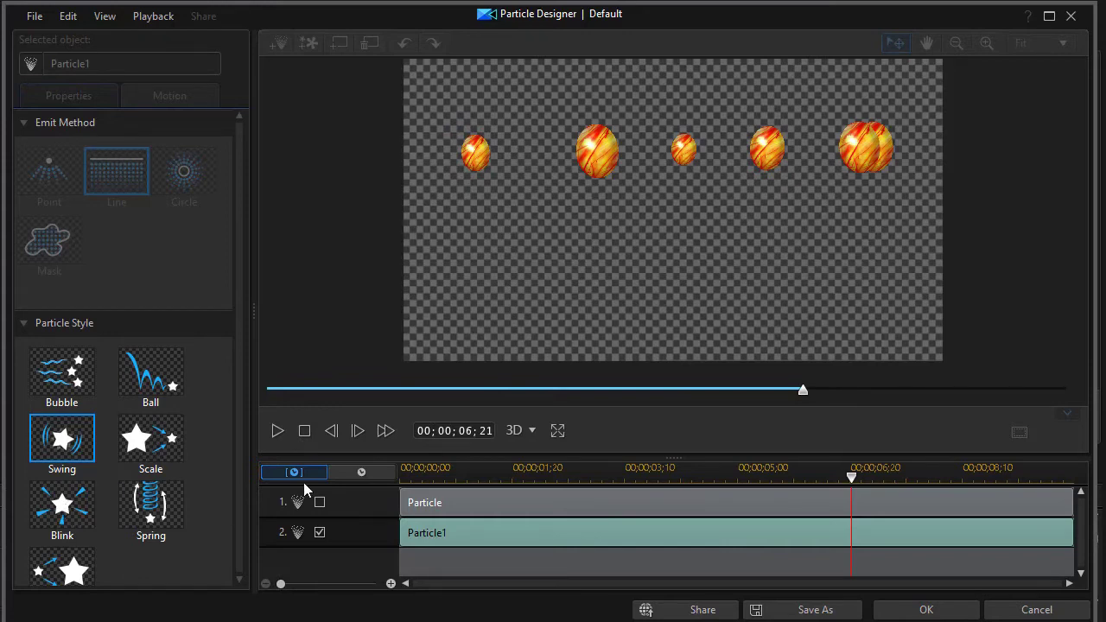
click(303, 431)
click(74, 508)
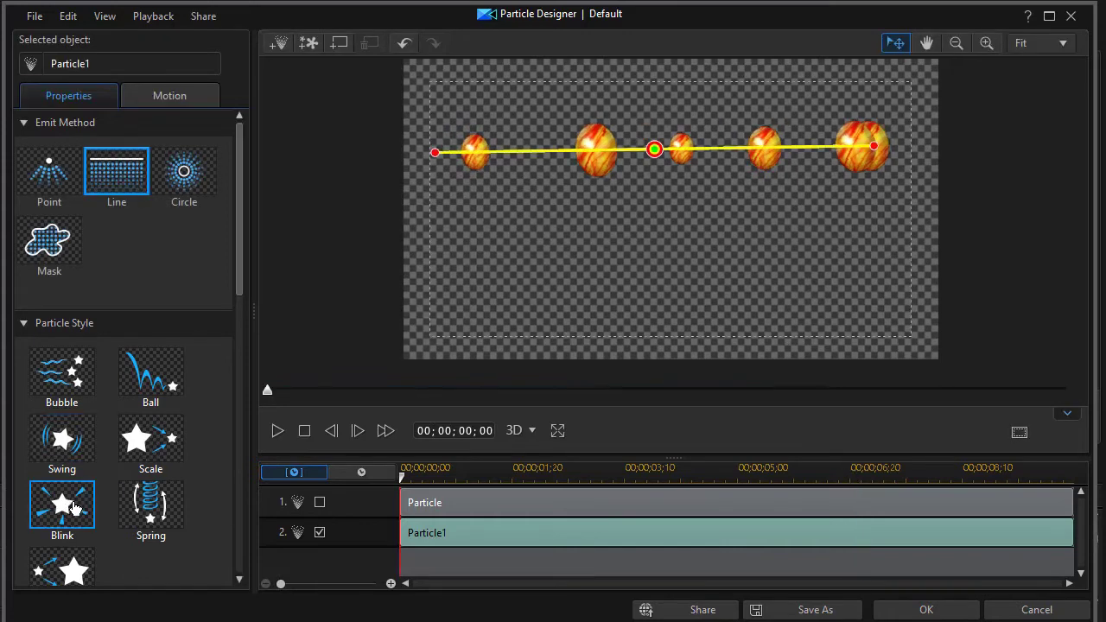
mouse_move(653, 152)
mouse_down()
mouse_move(654, 166)
mouse_move(682, 147)
mouse_move(650, 145)
mouse_move(660, 147)
mouse_up()
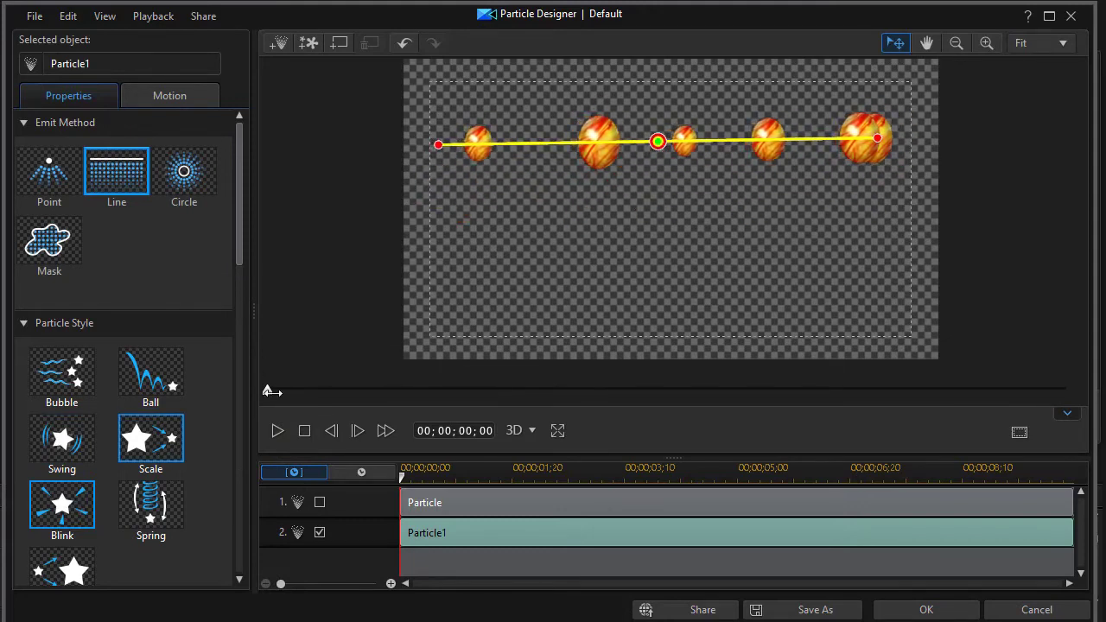
click(277, 431)
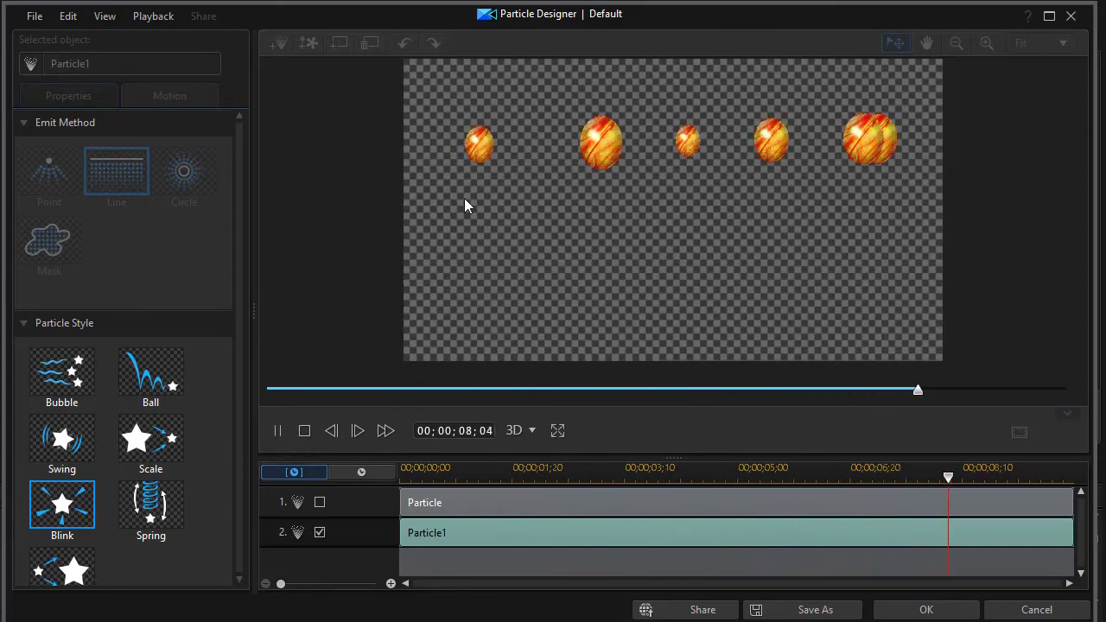
click(281, 431)
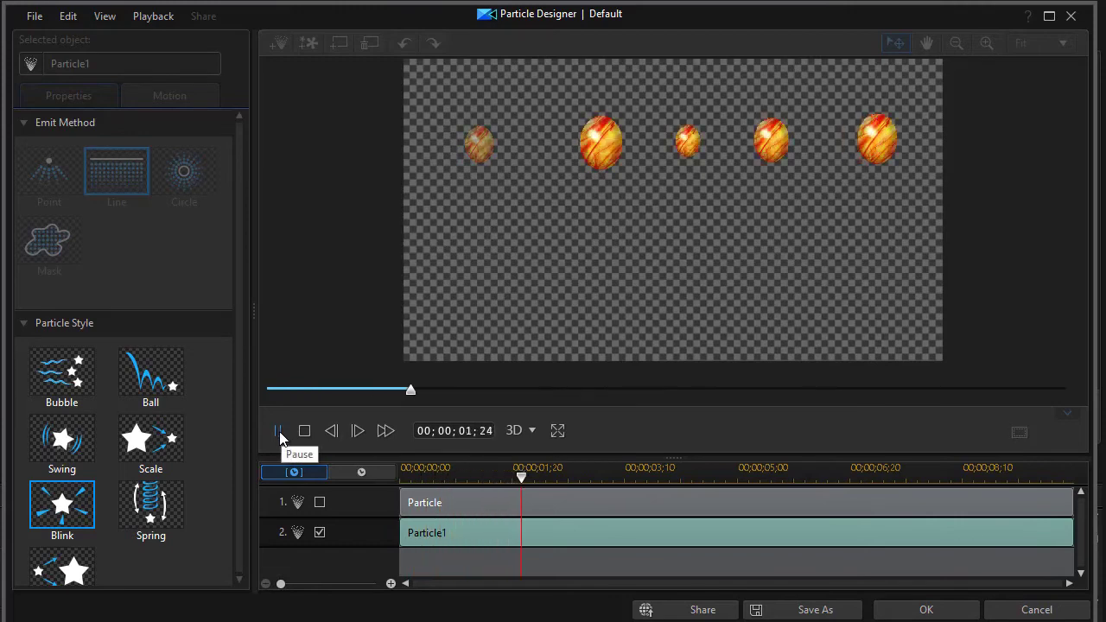
click(278, 432)
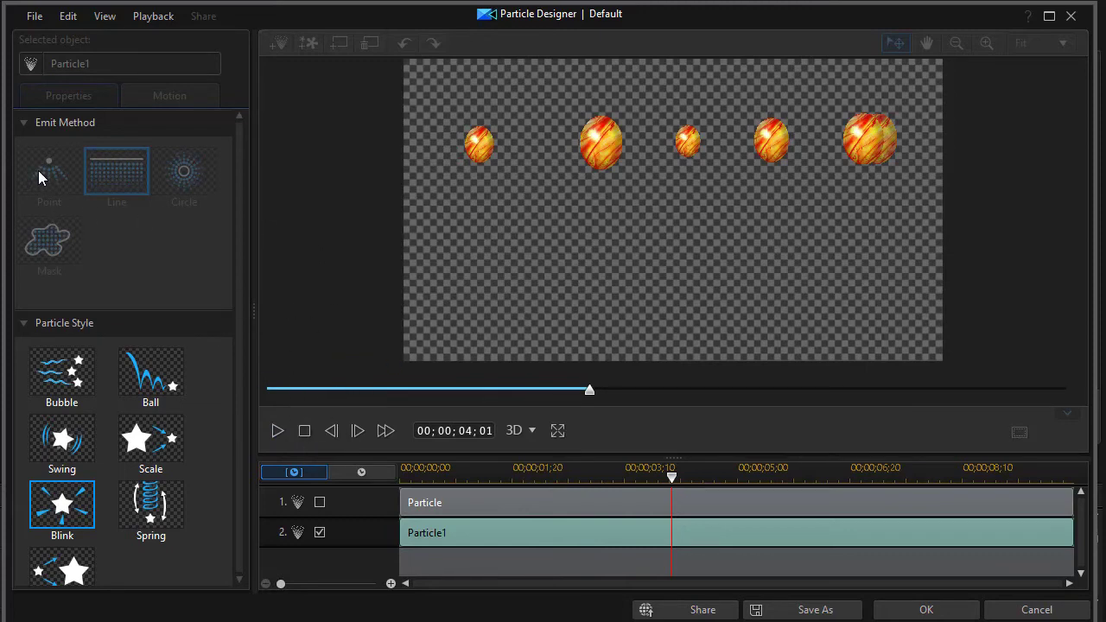
click(304, 431)
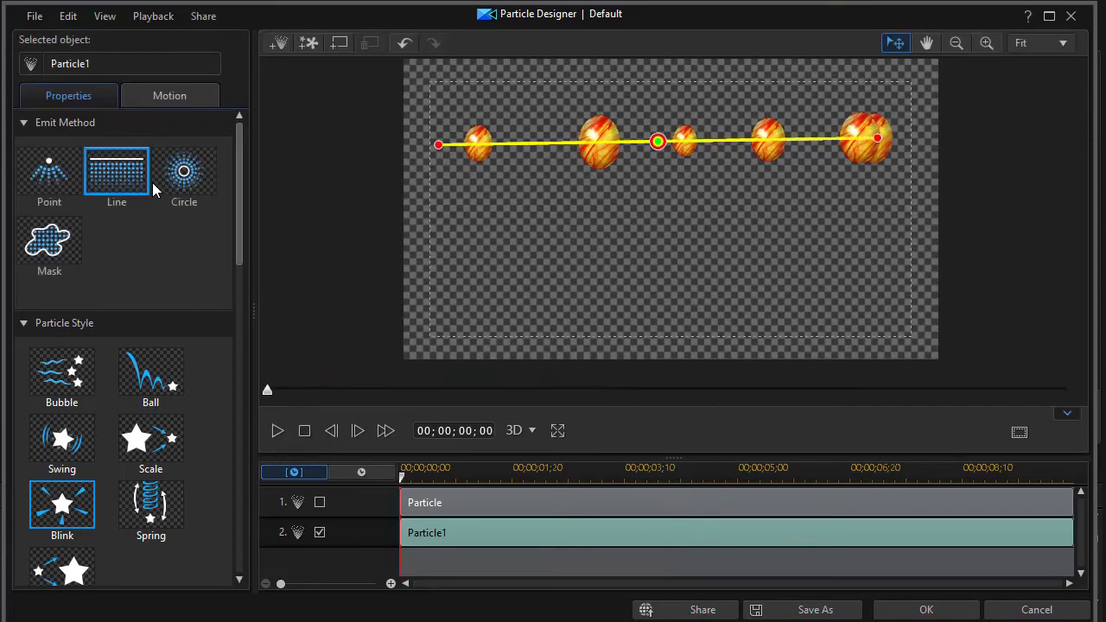
click(54, 183)
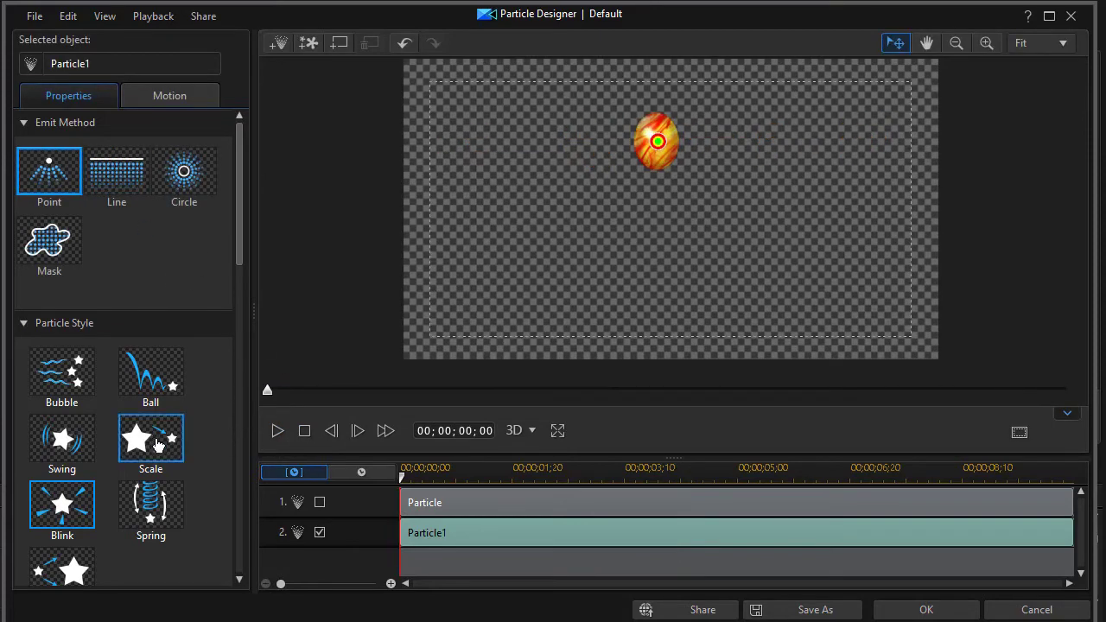
click(277, 430)
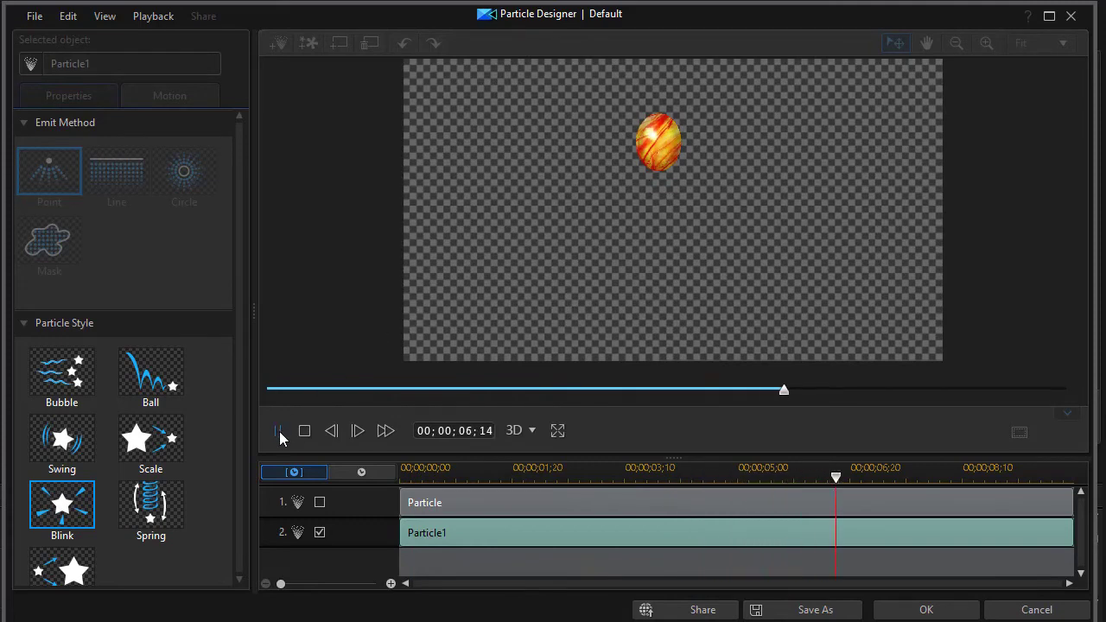
click(305, 432)
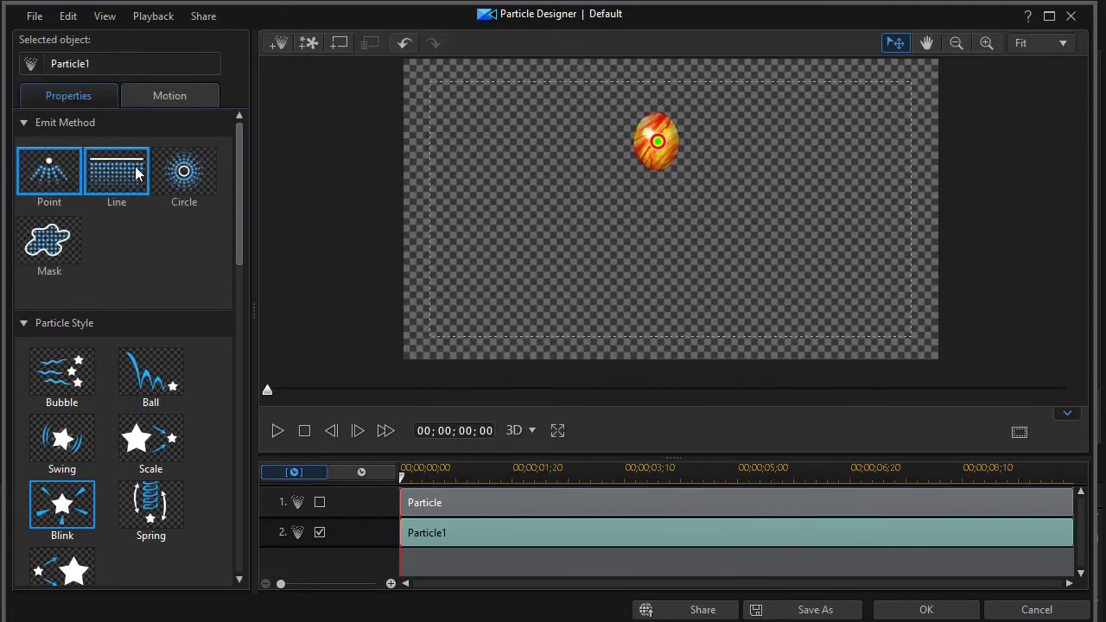
click(127, 181)
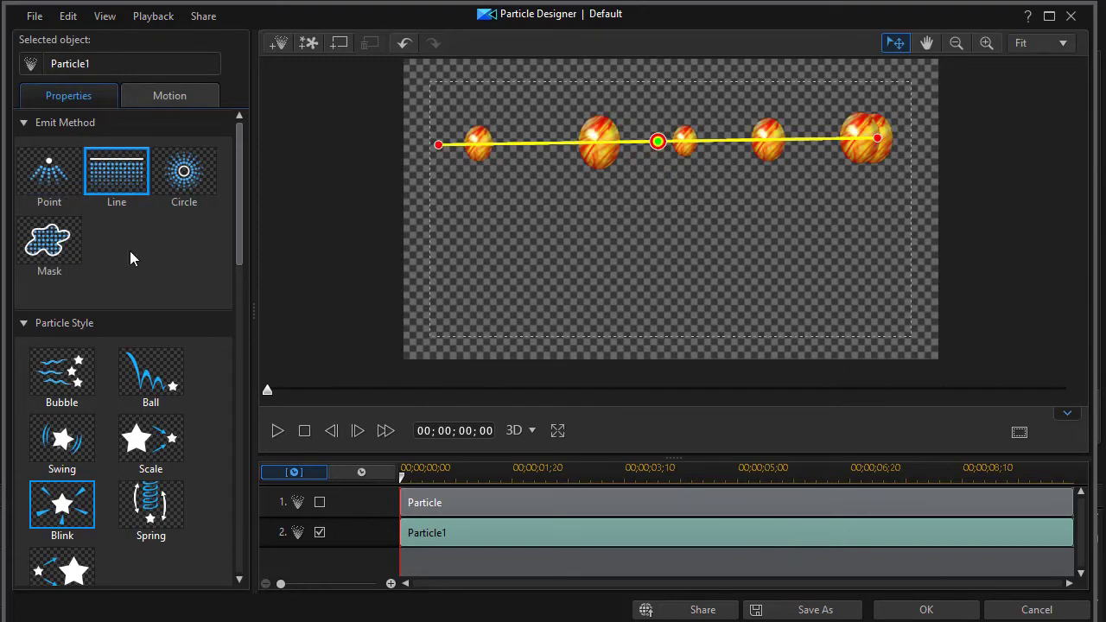
- Try the Spring style, then apply the Scale style to the eggs and preview it
click(151, 504)
scroll(150, 504, down, 2)
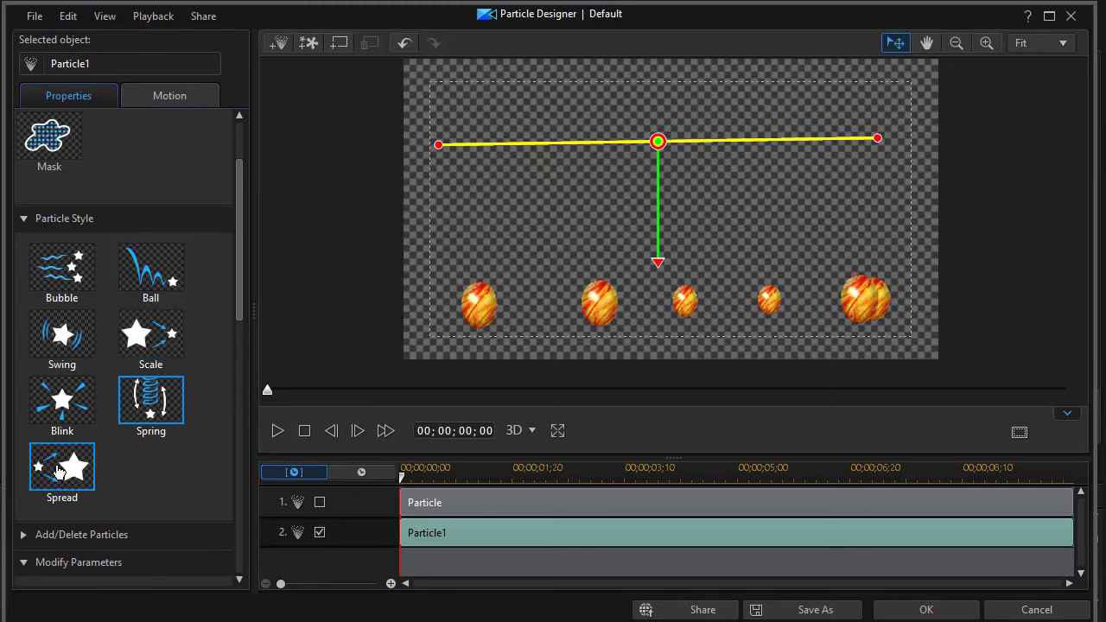
click(162, 342)
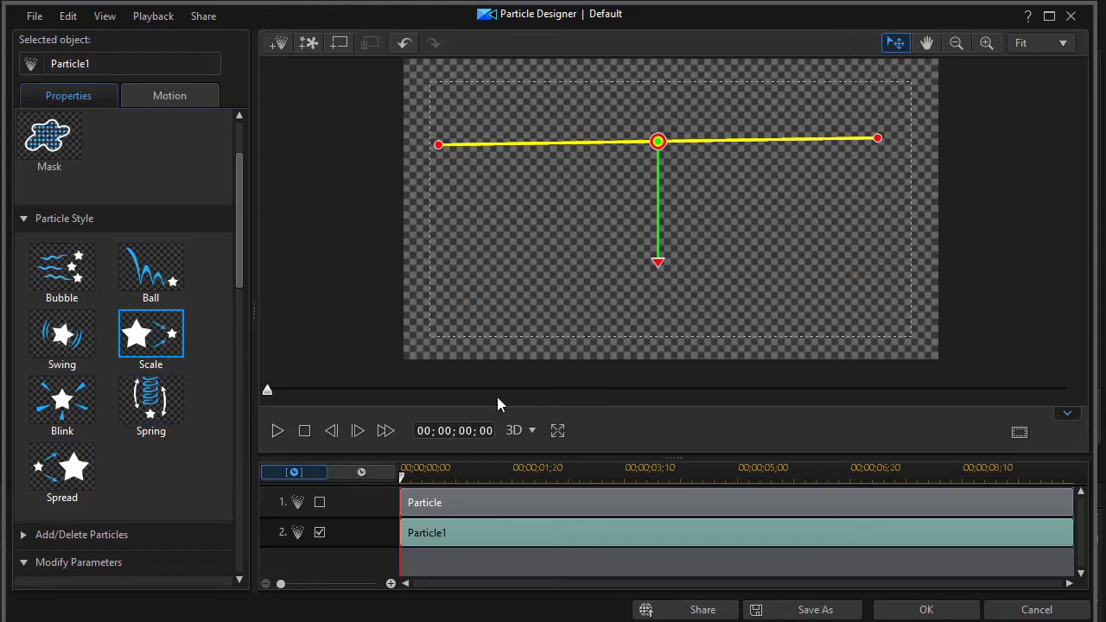
click(278, 431)
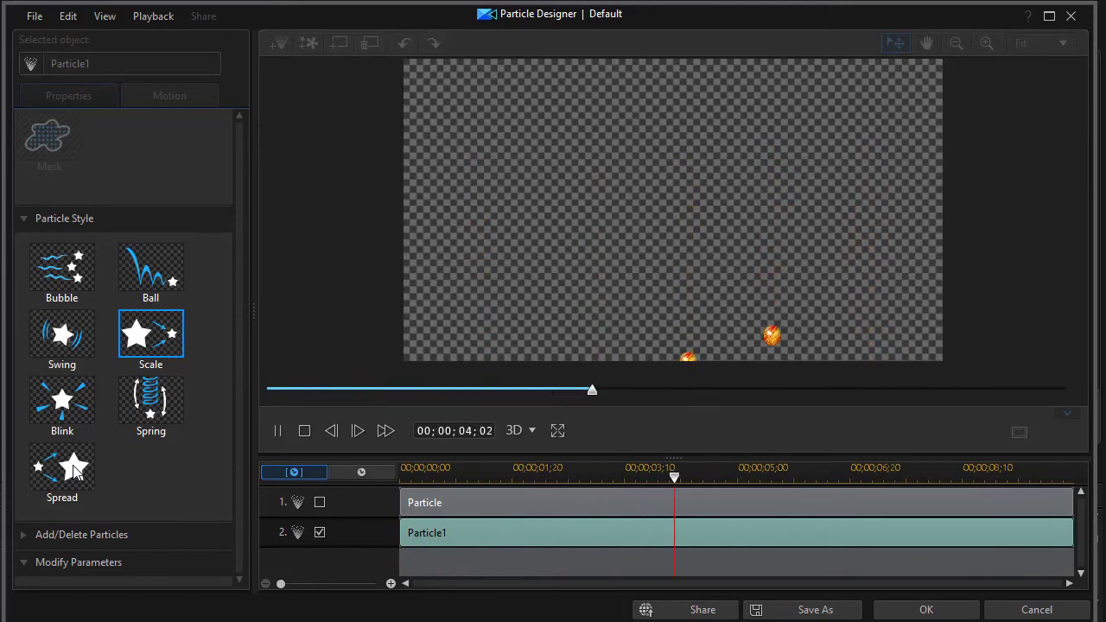
click(304, 431)
- Apply the Spread style to the eggs, preview it from the start, and re-enable the first Particle layer
click(85, 484)
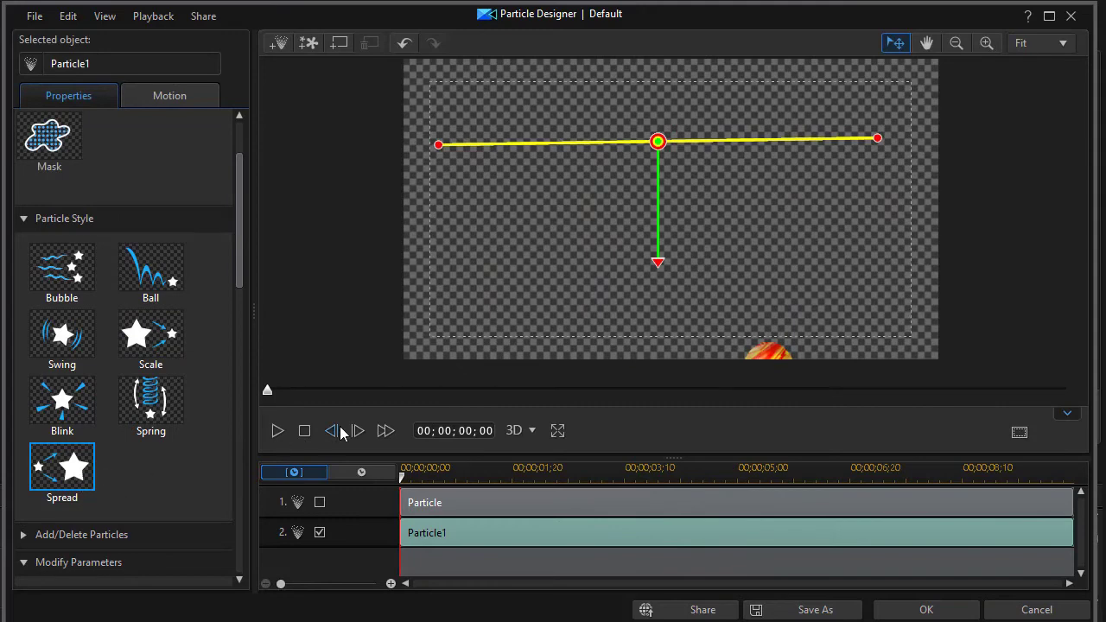
click(278, 432)
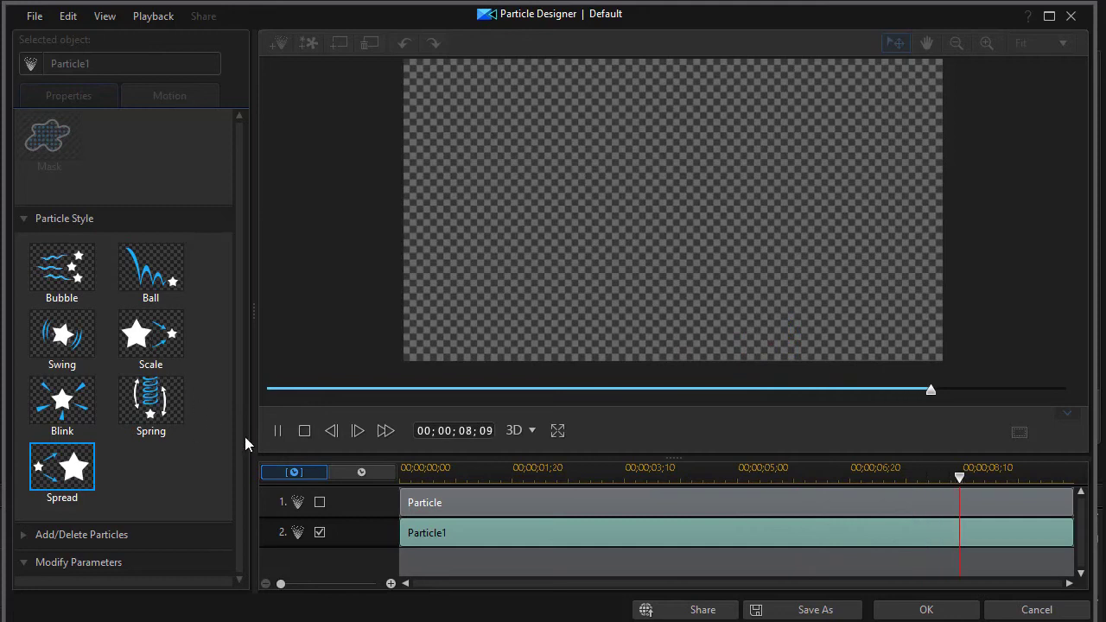
click(270, 391)
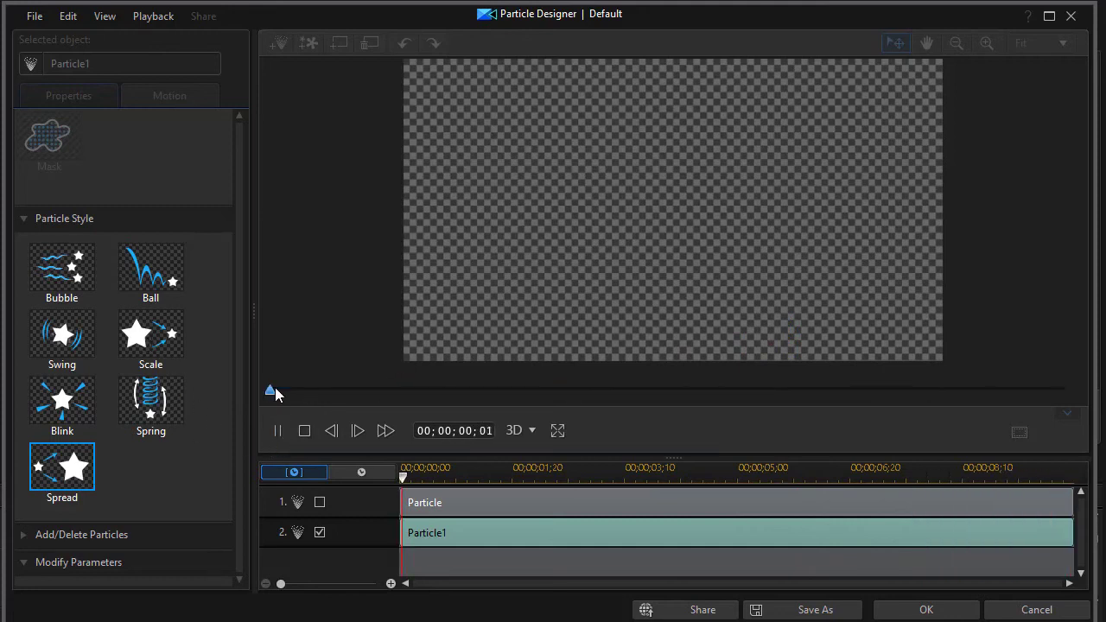
click(275, 430)
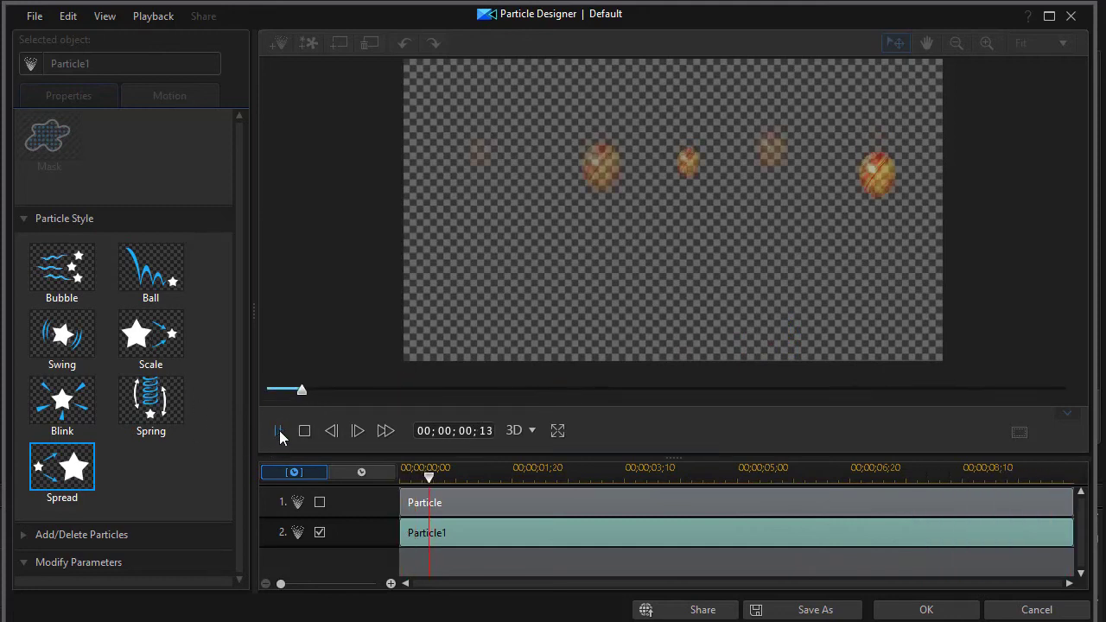
click(279, 431)
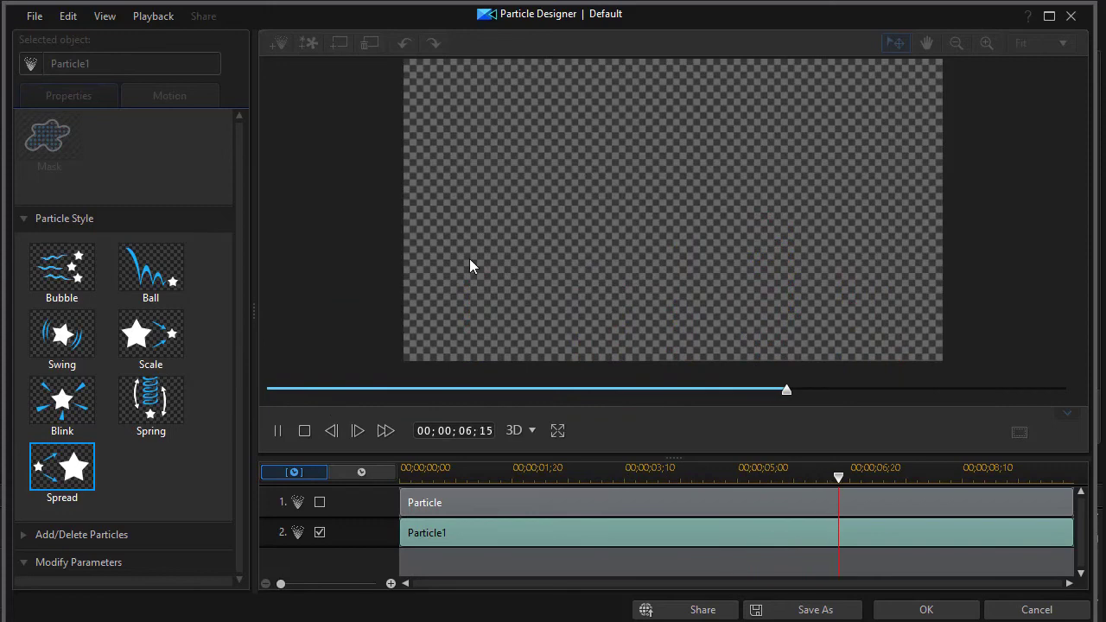
click(304, 431)
click(320, 502)
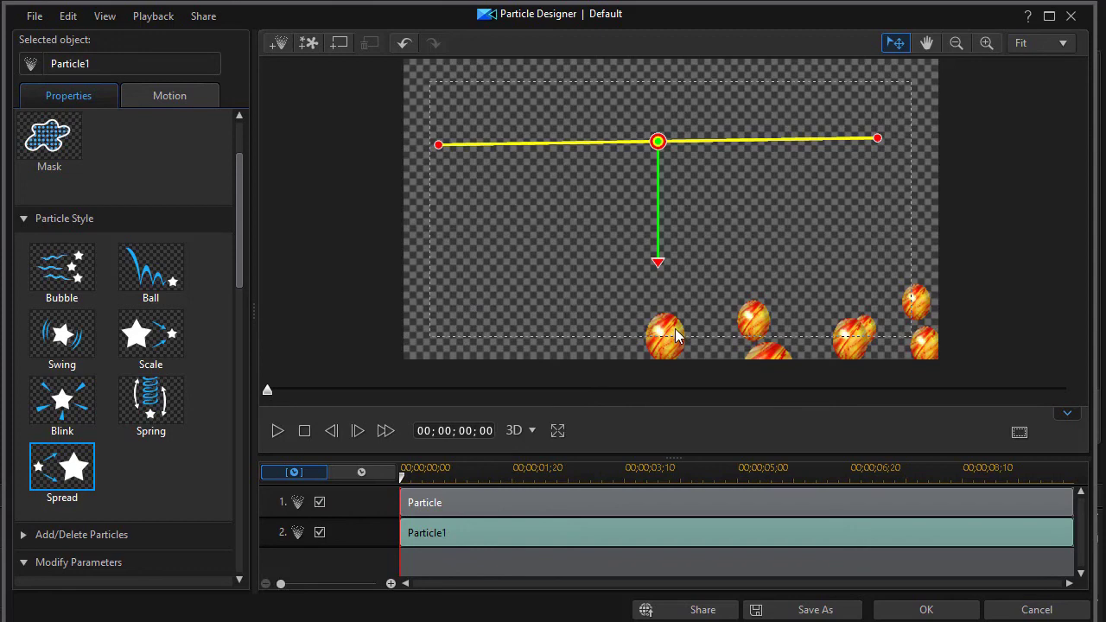
- Save the egg particle design as a custom template named 'eggs'
click(939, 610)
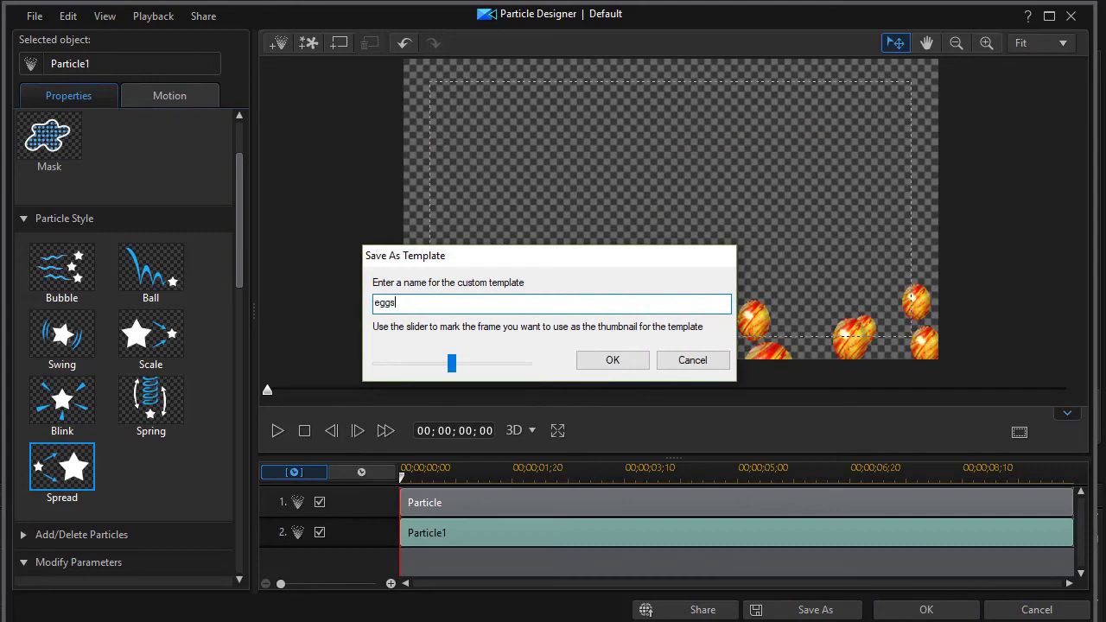
key(Return)
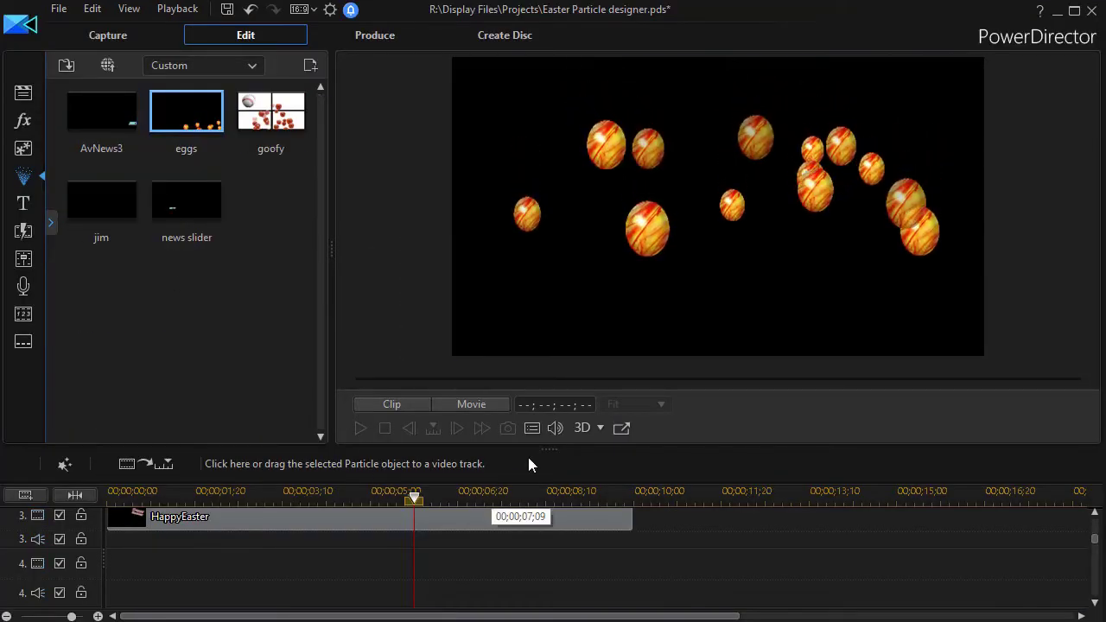
- Place the eggs particle effect at the start of track 4 and play the whole movie
drag(173, 111, 55, 566)
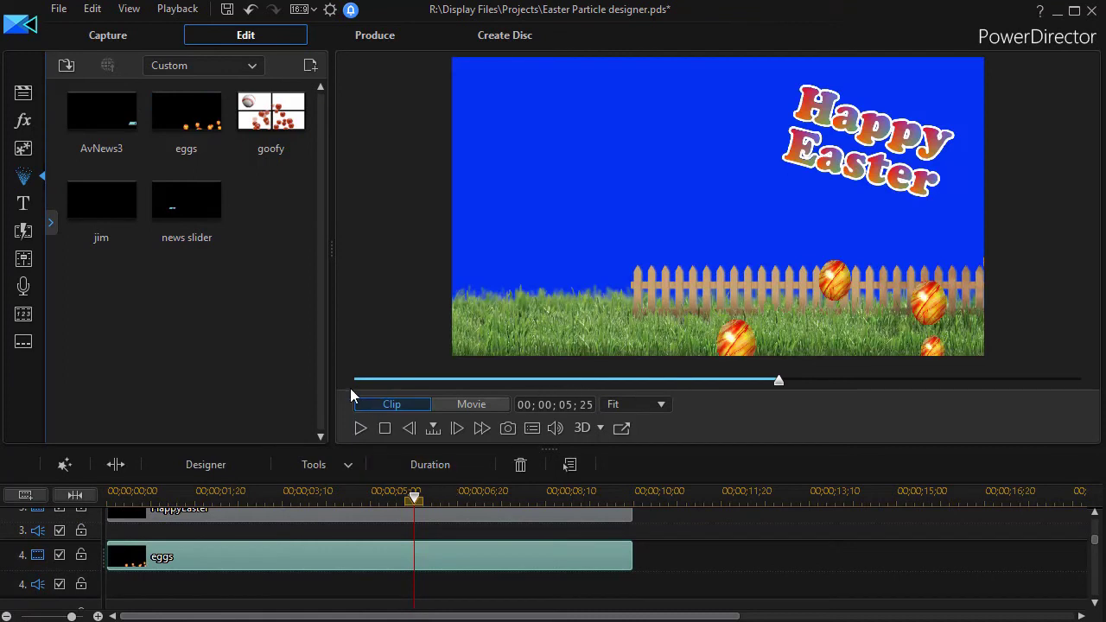
click(471, 405)
click(358, 427)
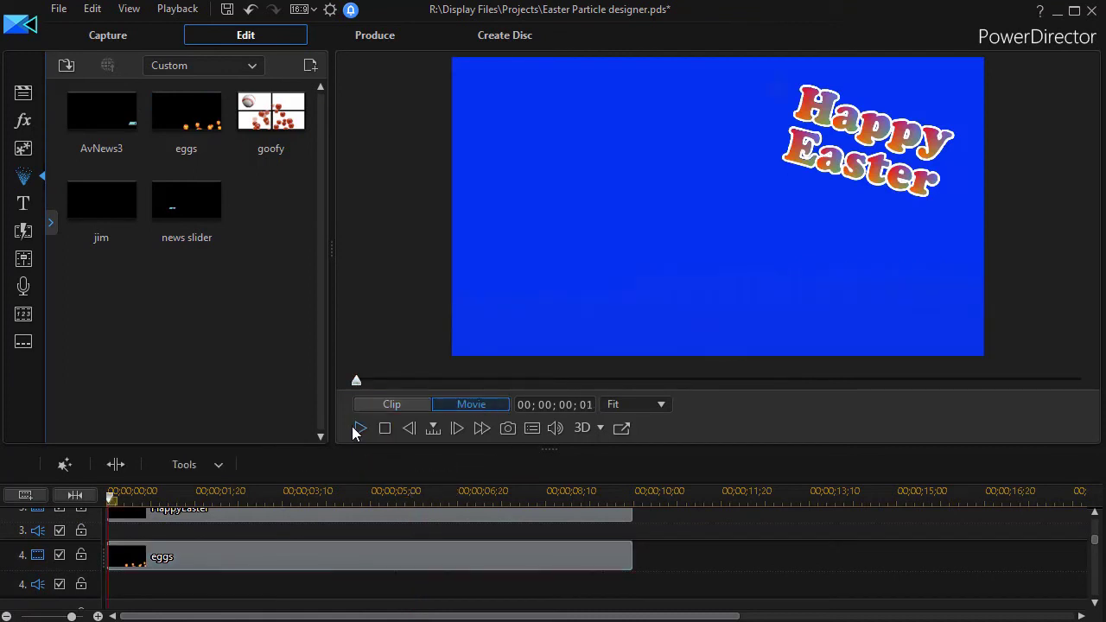